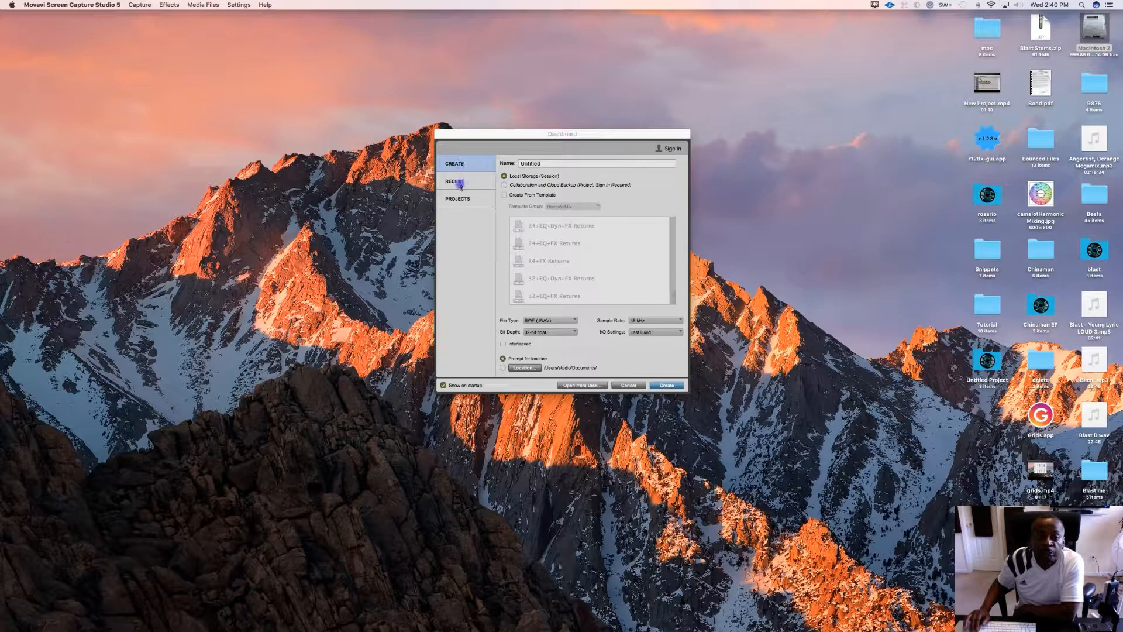
# Look through the recent sessions list and the cloud projects page in the Dashboard
pyautogui.click(460, 183)
pyautogui.scroll(-15, 546, 272)
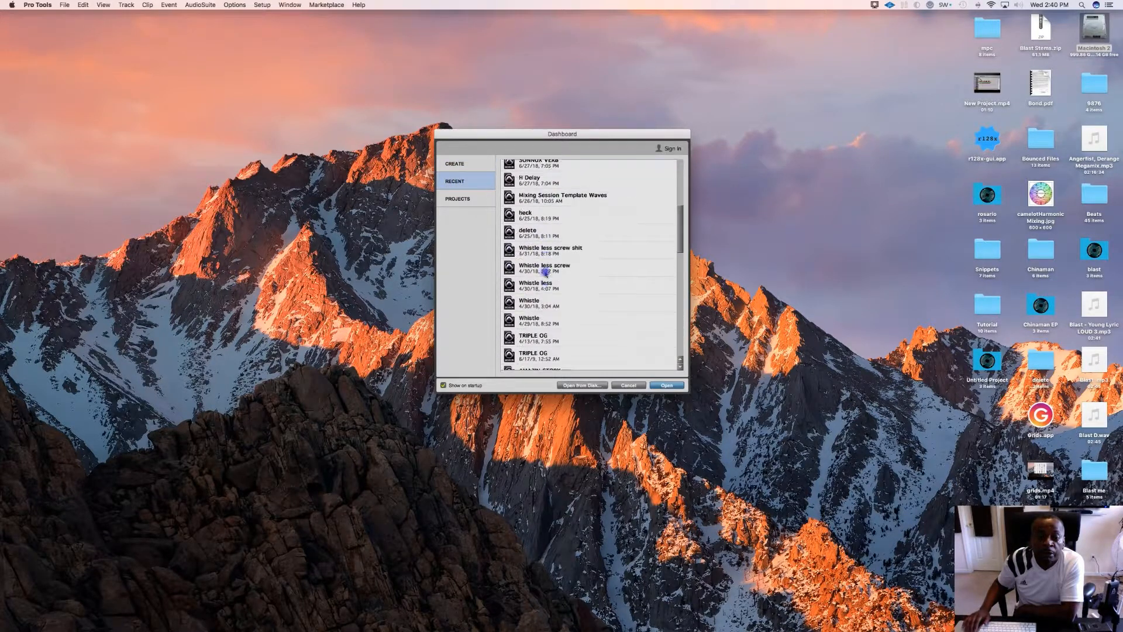
pyautogui.scroll(15, 545, 272)
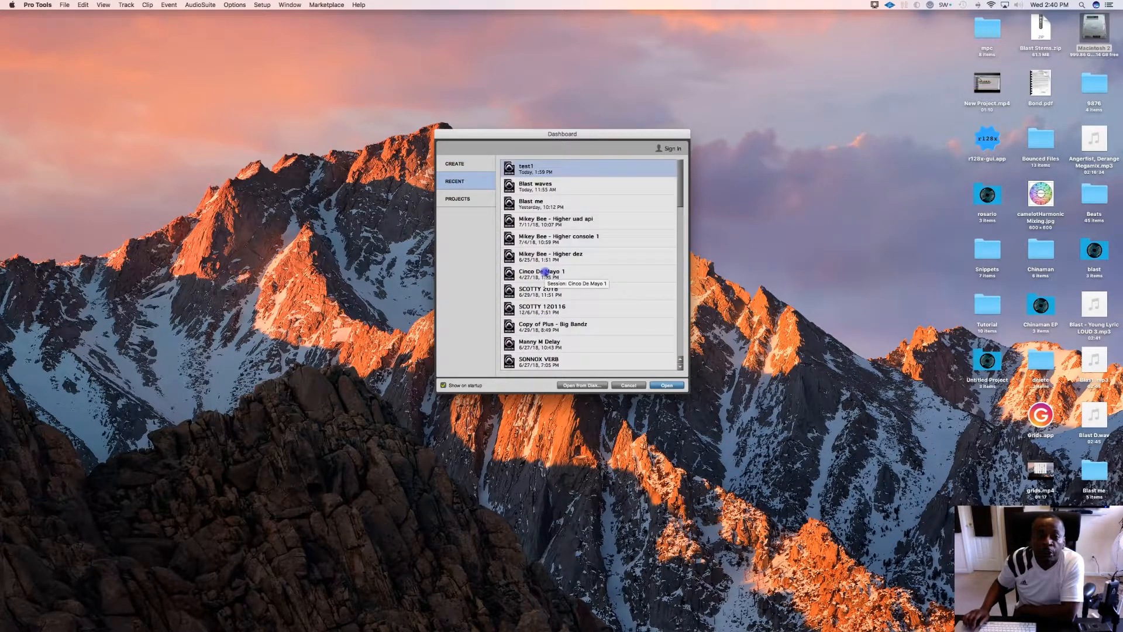
pyautogui.click(462, 199)
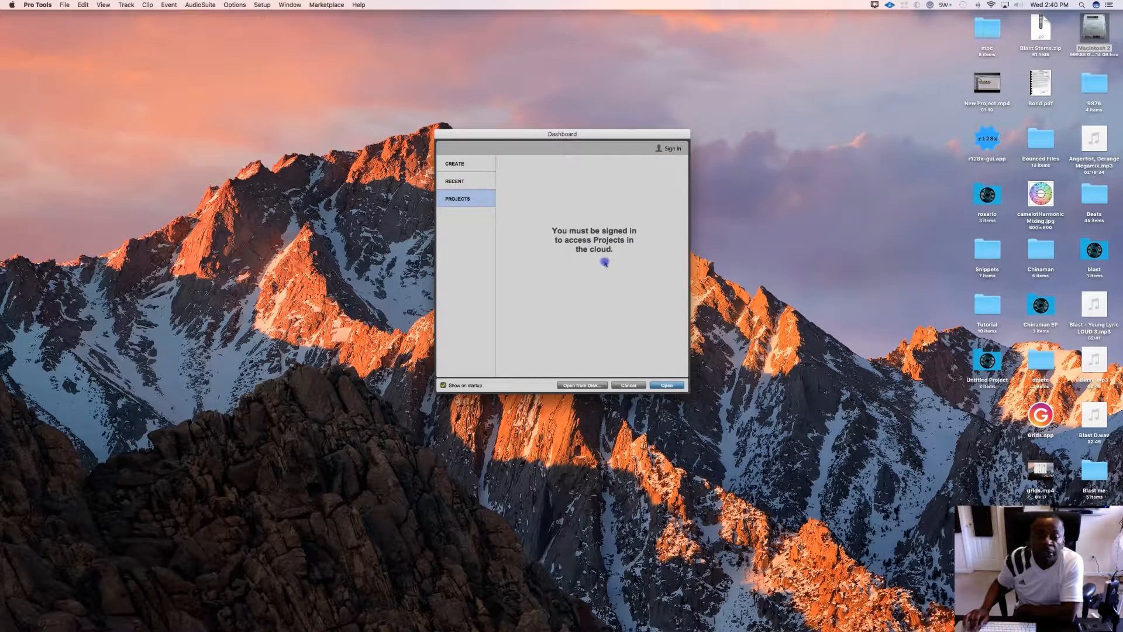
# Set up a new session named test 1 with BWF (.WAV) file type, 48 kHz sample rate and 32-bit float bit depth
pyautogui.click(454, 165)
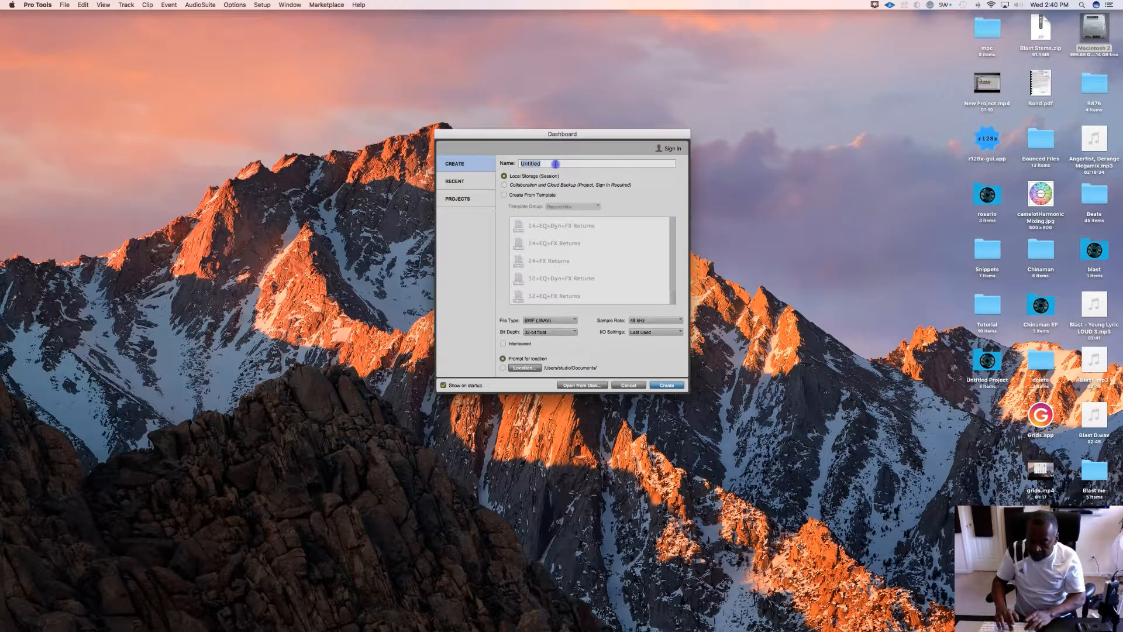
pyautogui.write('test ')
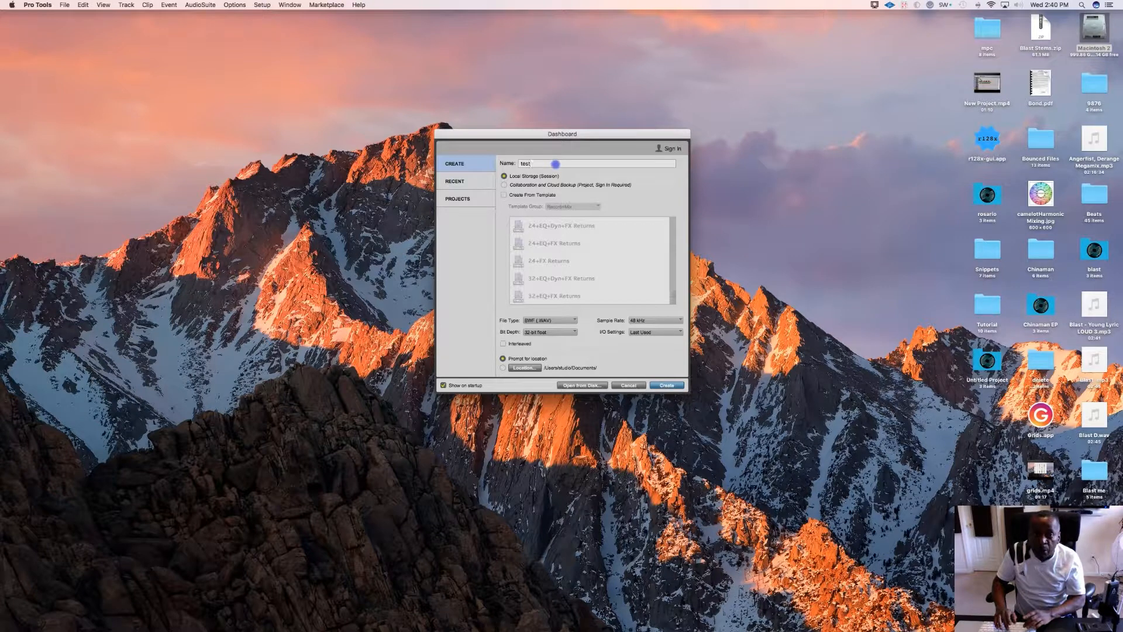
pyautogui.write('1')
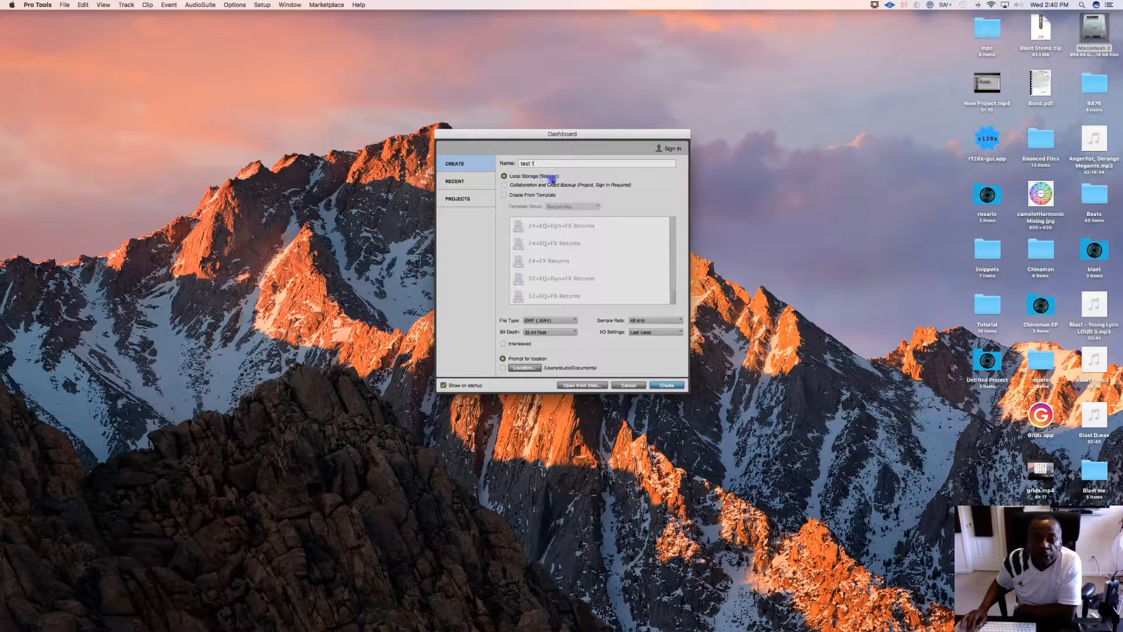
pyautogui.click(557, 321)
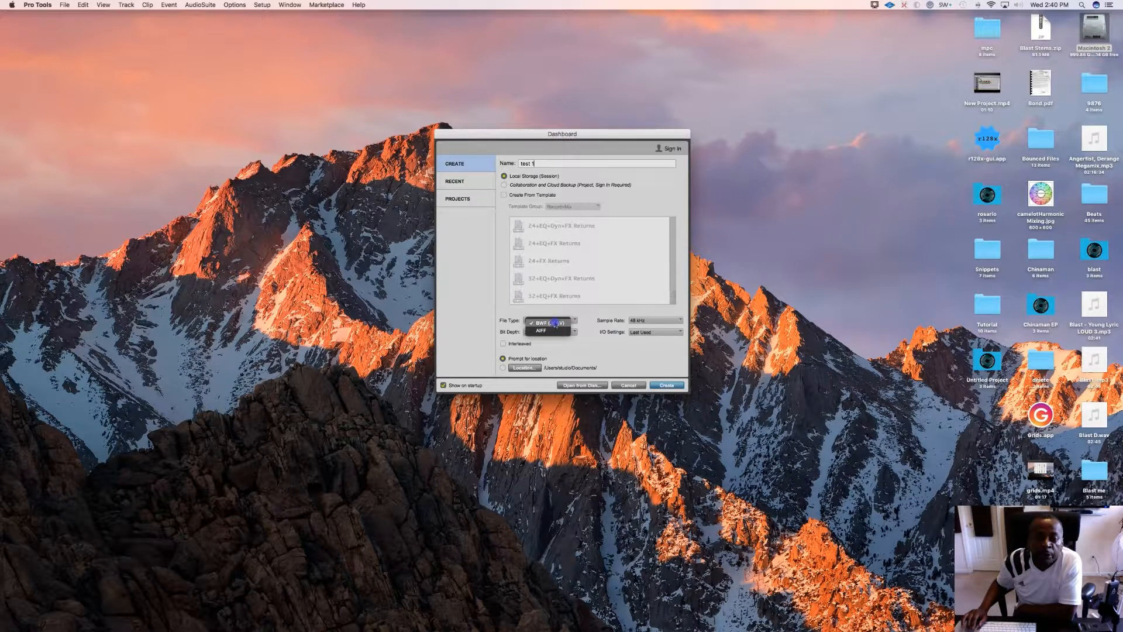
pyautogui.click(555, 324)
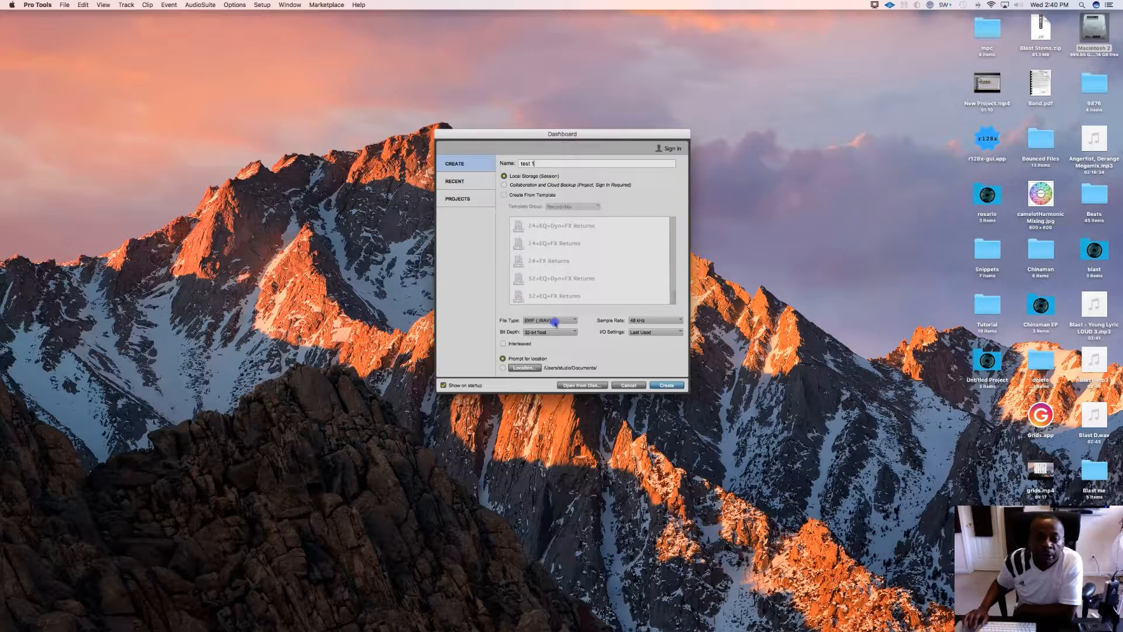
pyautogui.click(644, 321)
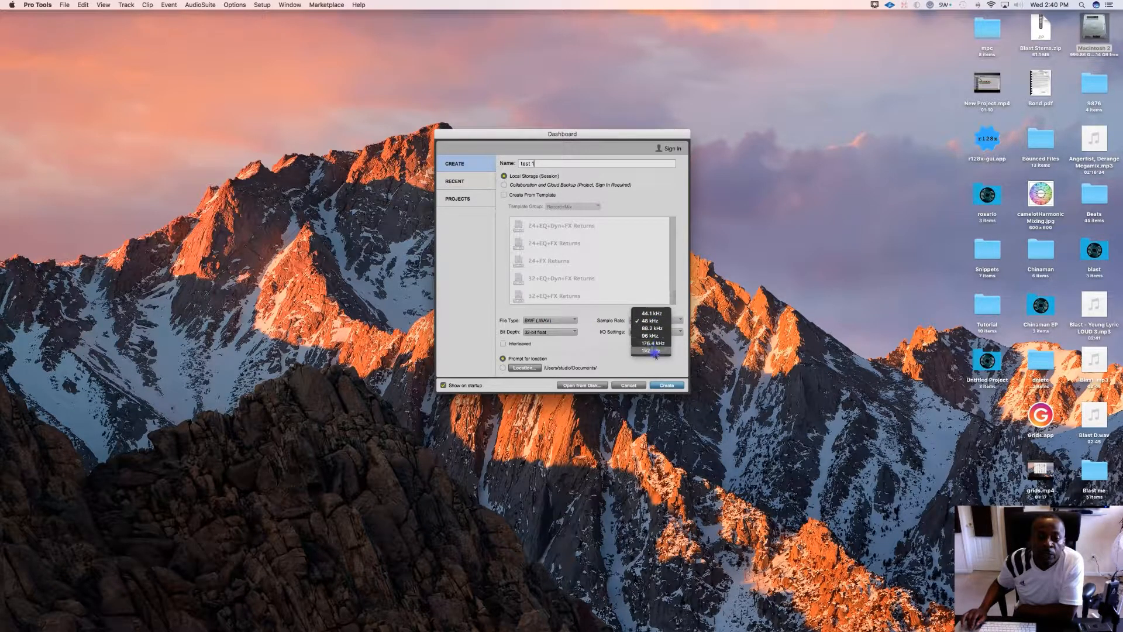
pyautogui.click(611, 348)
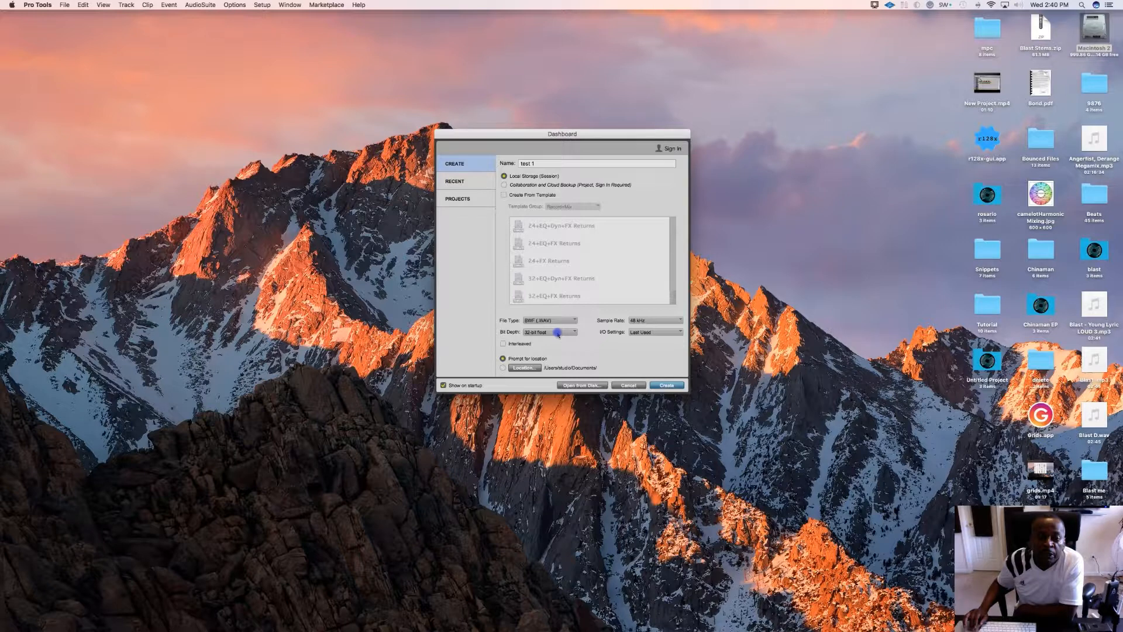
pyautogui.click(557, 333)
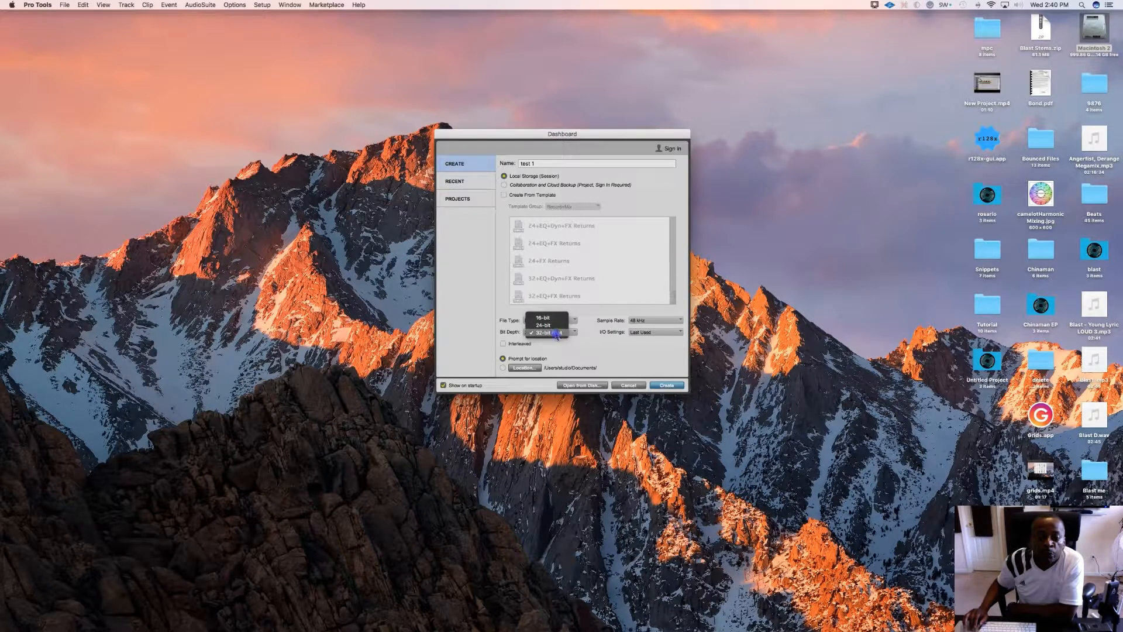
pyautogui.click(558, 333)
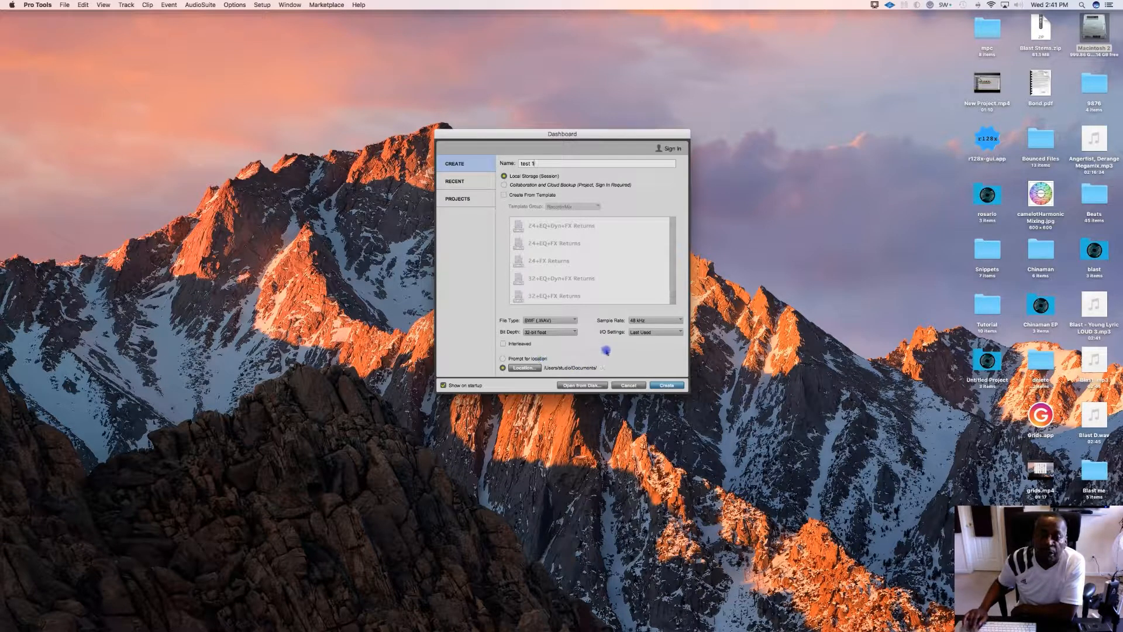
# Switch to Finder and examine the Macintosh 2 drive and the Documents folder as session storage locations
pyautogui.doubleClick(1094, 29)
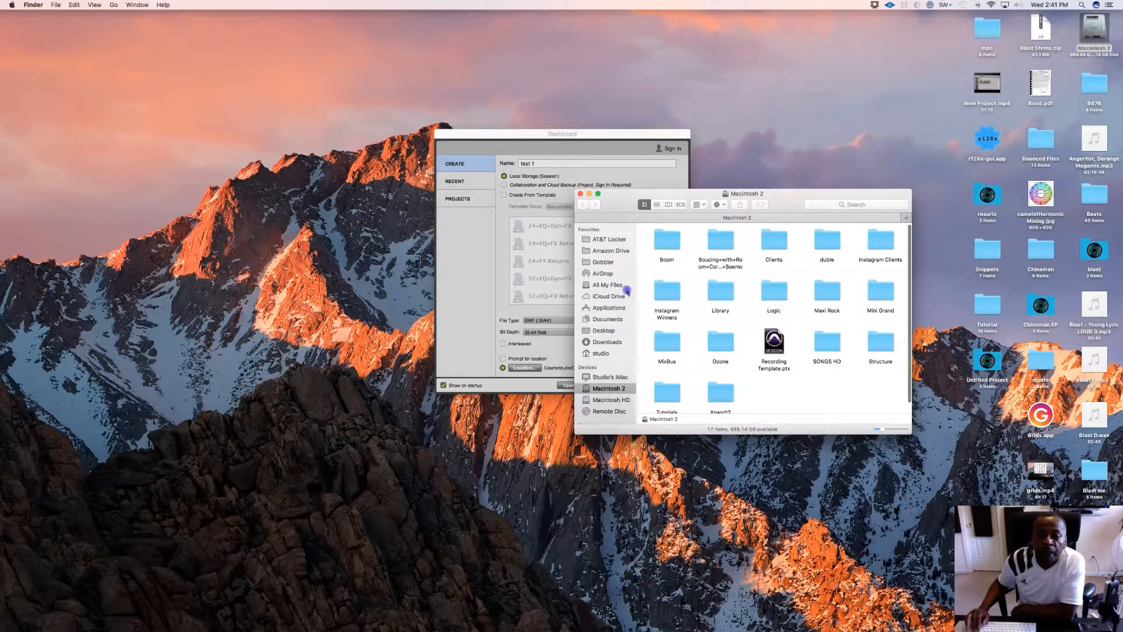
pyautogui.click(617, 321)
pyautogui.scroll(3, 689, 326)
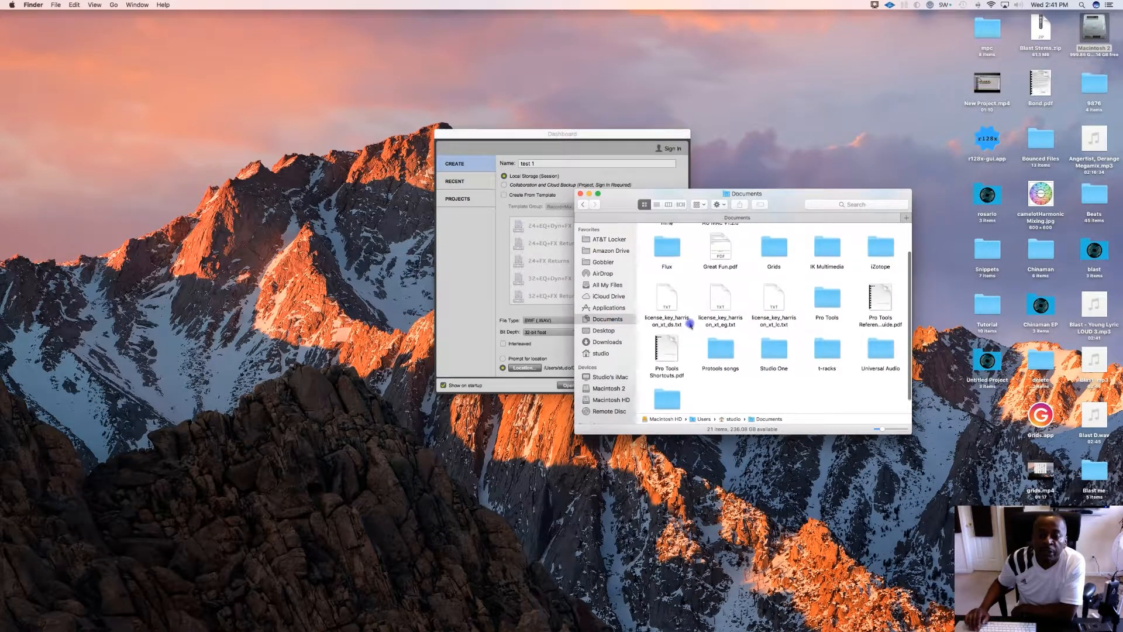
pyautogui.scroll(-3, 691, 325)
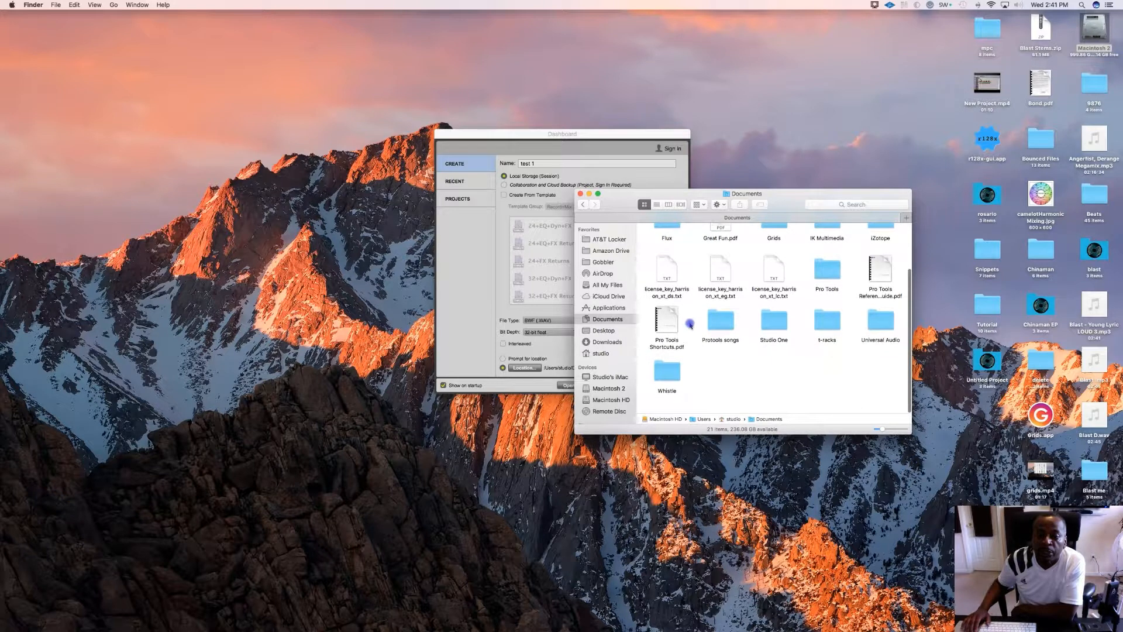
pyautogui.scroll(3, 690, 325)
pyautogui.scroll(-3, 691, 326)
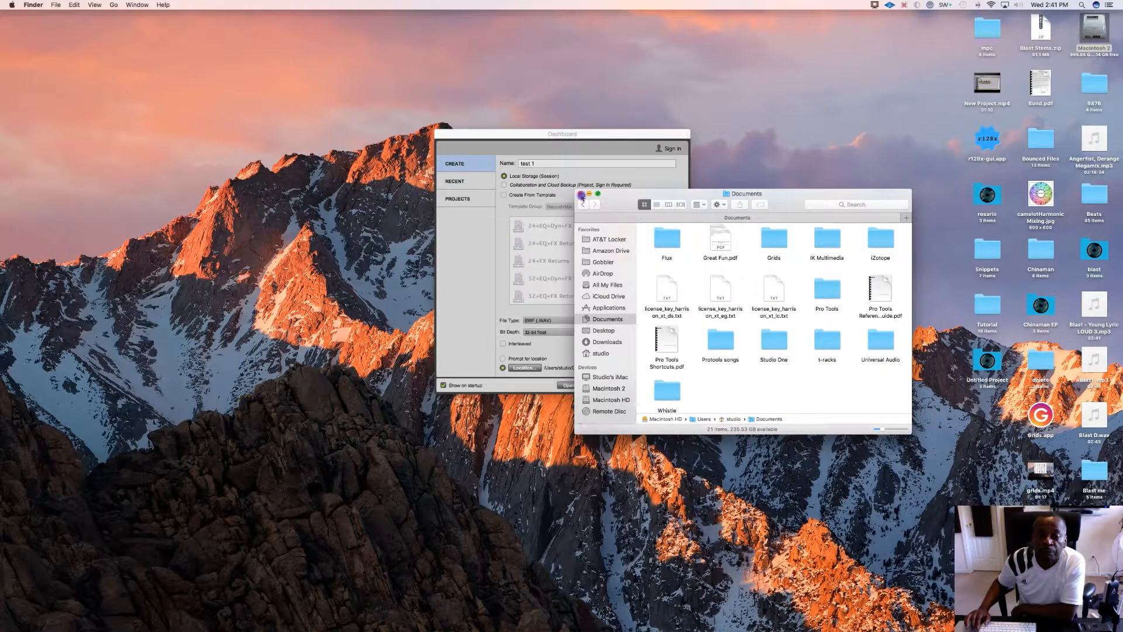
pyautogui.click(581, 194)
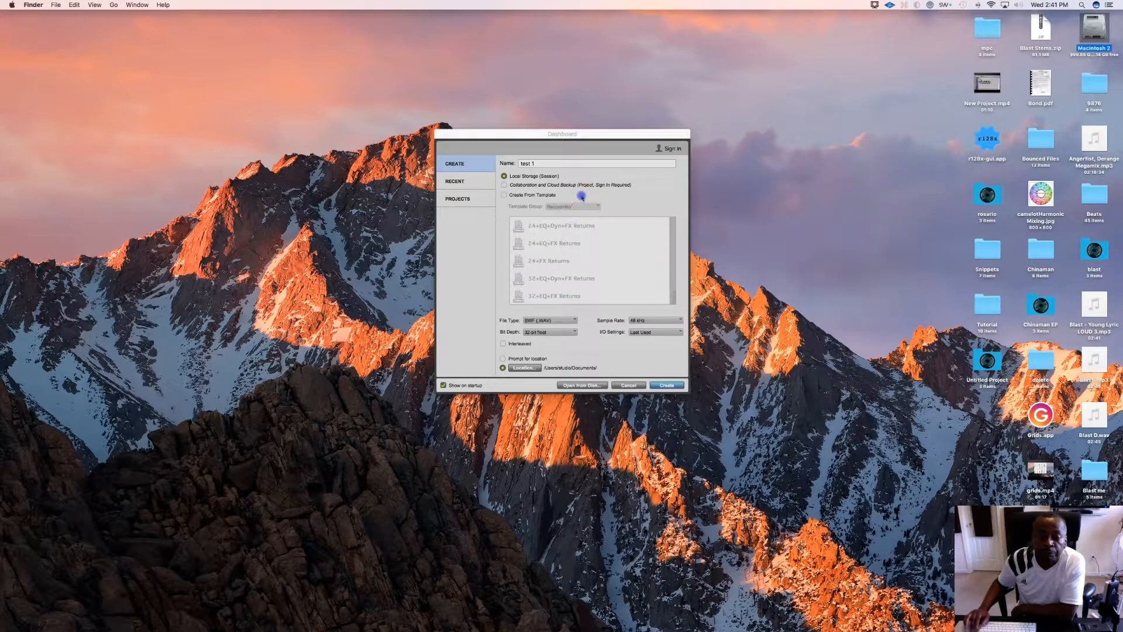
# Create the session with the prompt-for-location option and choose Documents > Protools songs as its destination
pyautogui.click(505, 358)
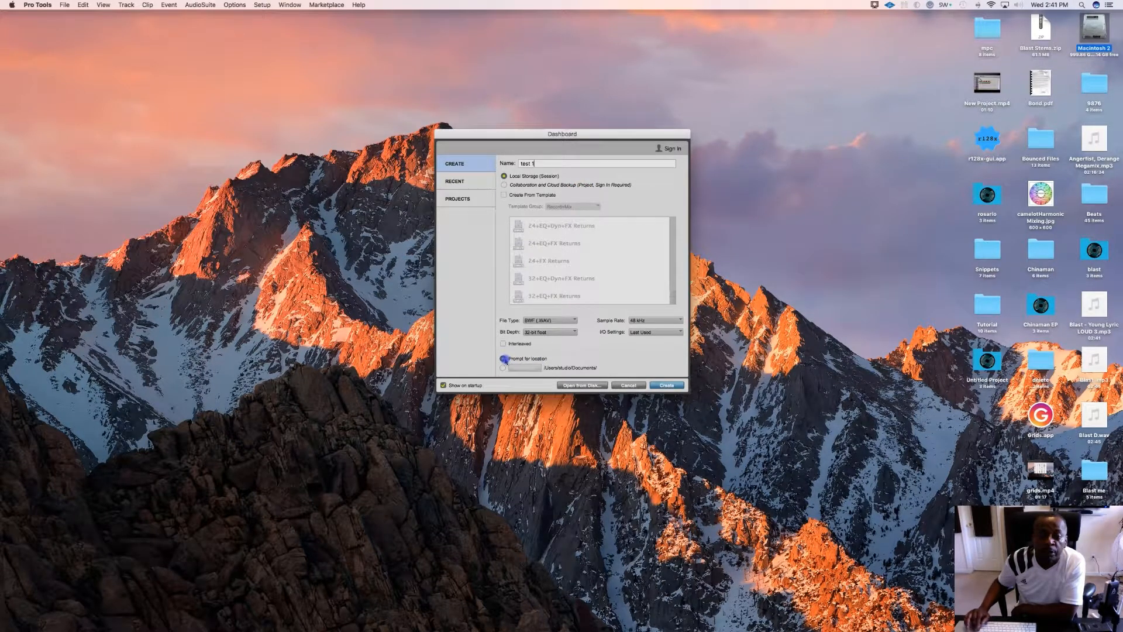
pyautogui.click(666, 385)
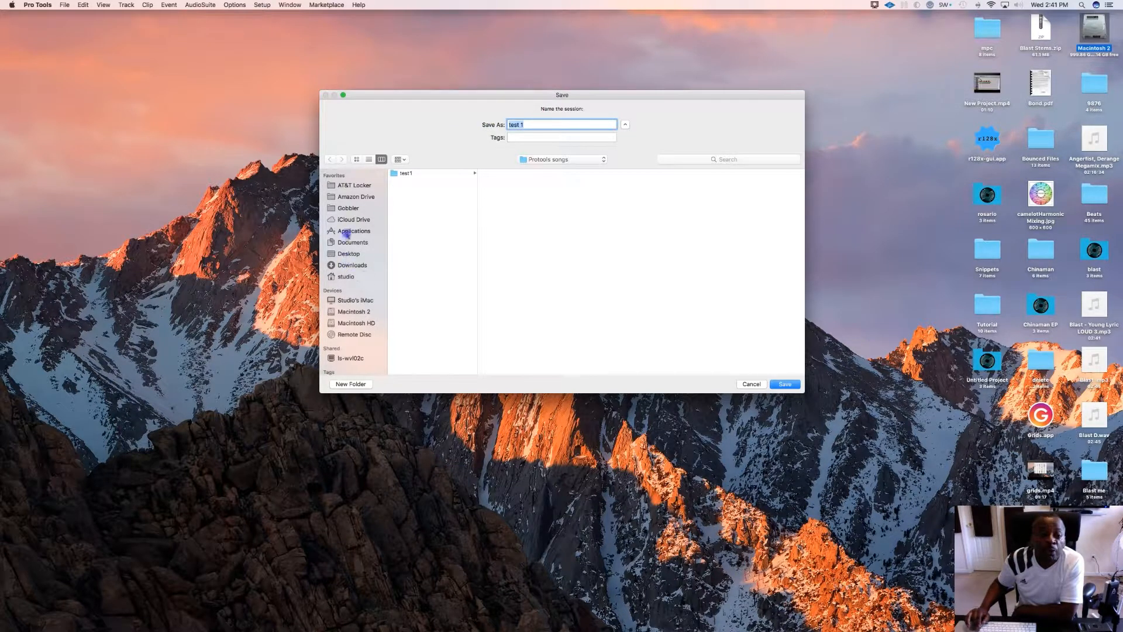
pyautogui.click(353, 242)
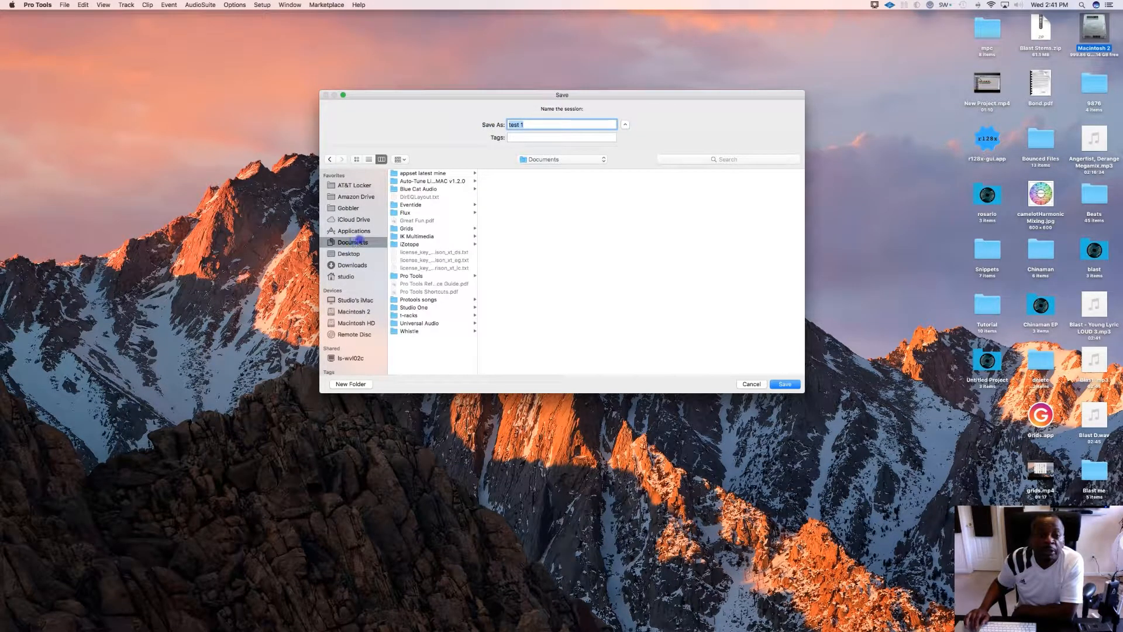
pyautogui.click(423, 300)
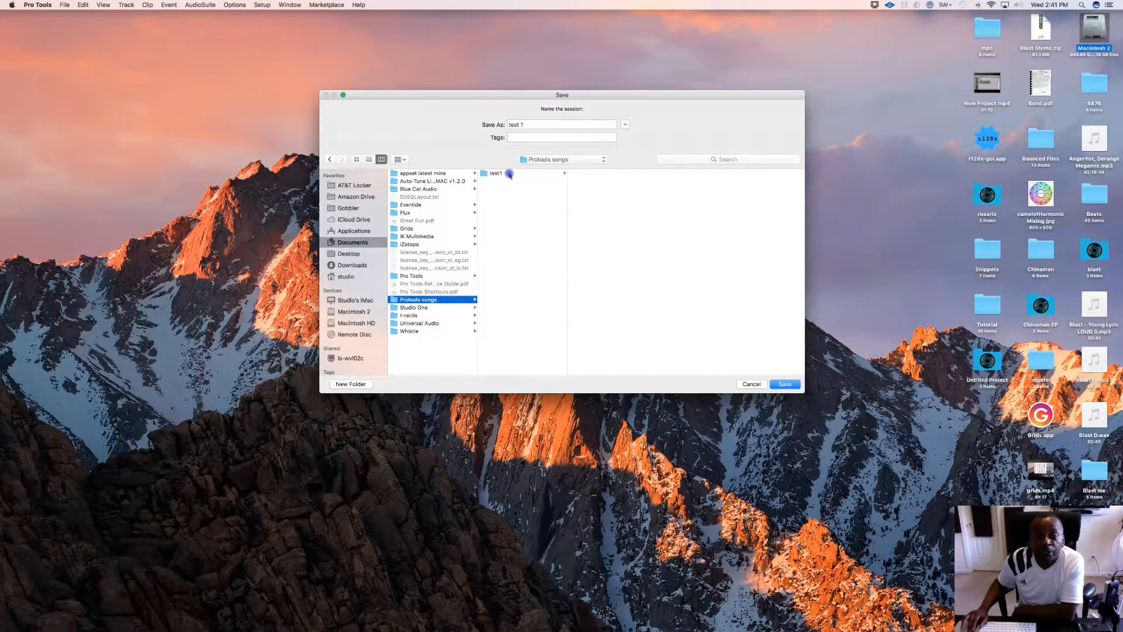
# Move the existing test1 folder to the trash and save the session as test 1 in Protools songs
pyautogui.click(501, 174)
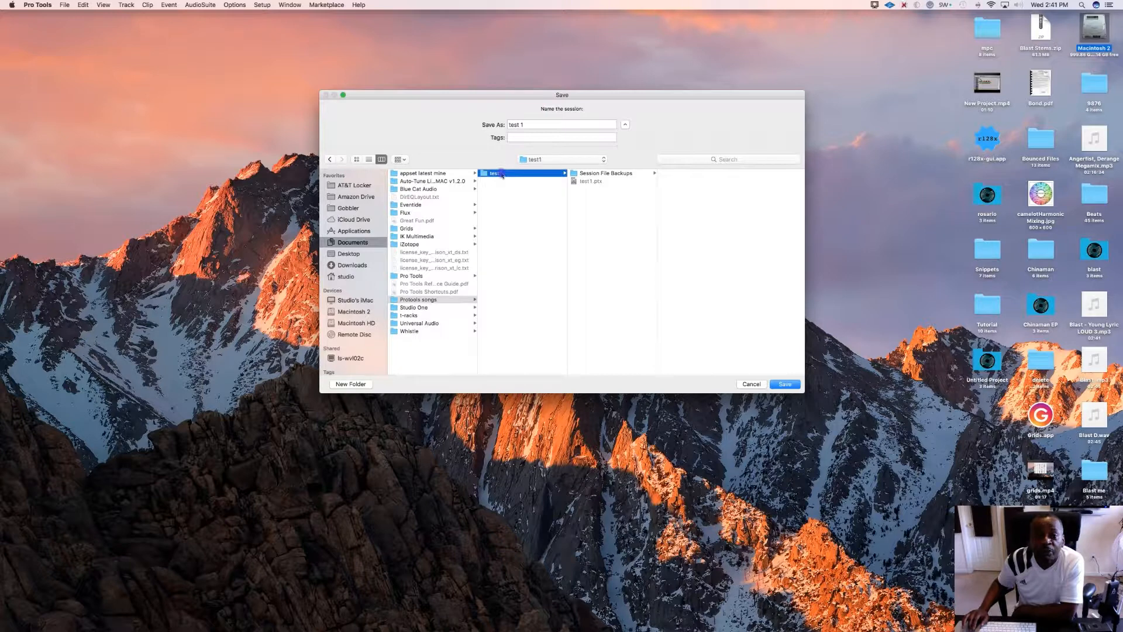
pyautogui.rightClick(502, 175)
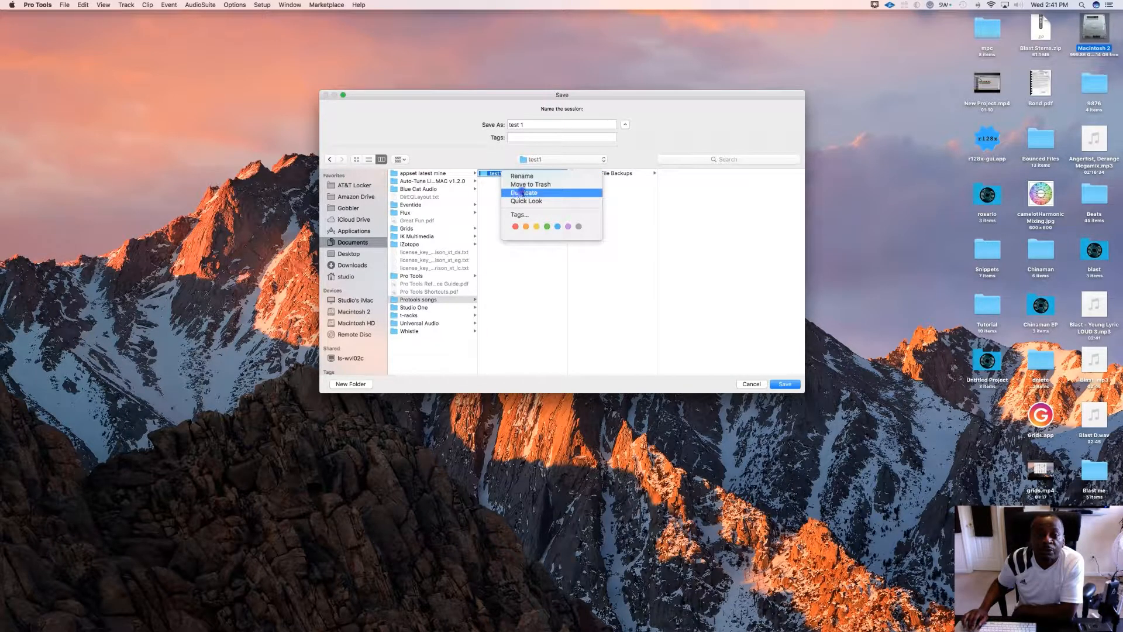
pyautogui.click(526, 185)
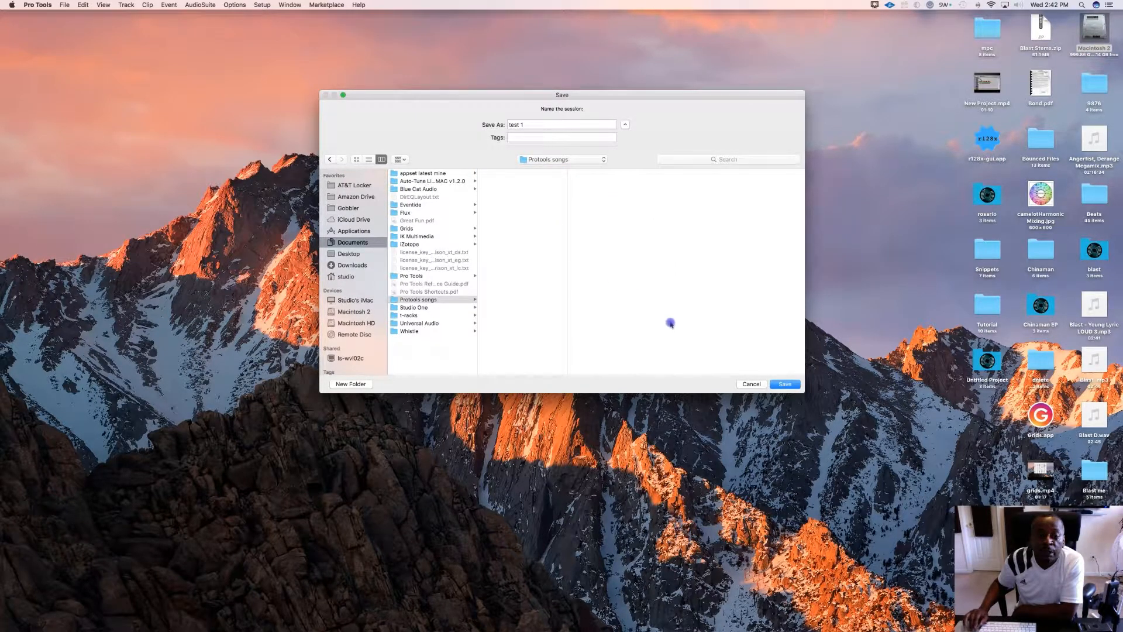
pyautogui.click(782, 384)
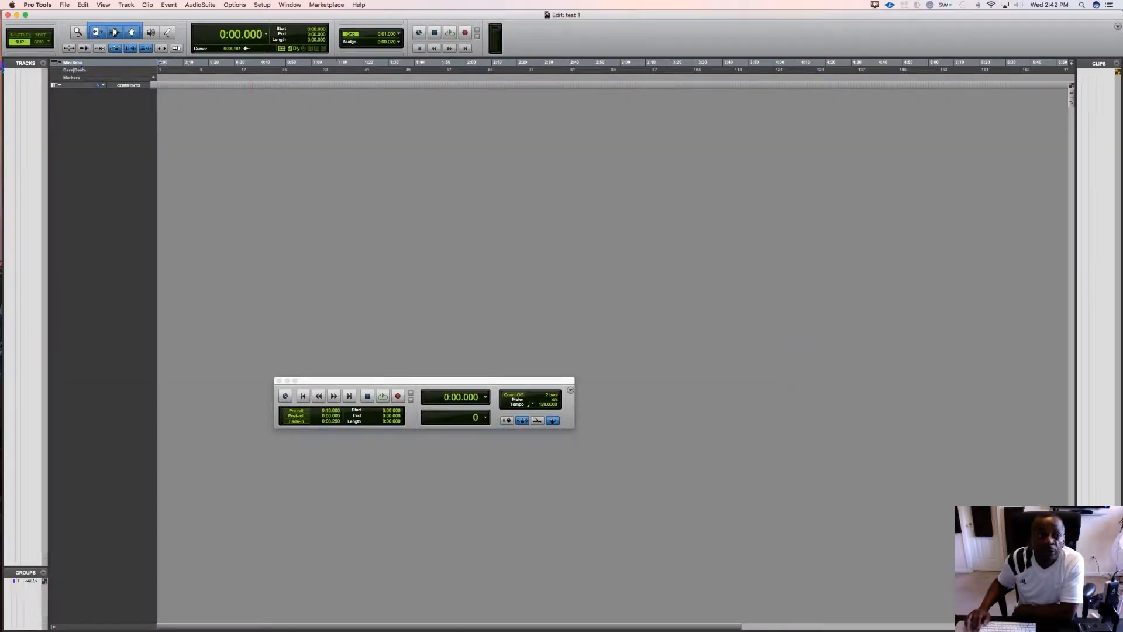
# Switch to Finder and examine the contents of the test 1 session folder inside Documents > Protools songs
pyautogui.moveTo(1, 68)
pyautogui.click(15, 39)
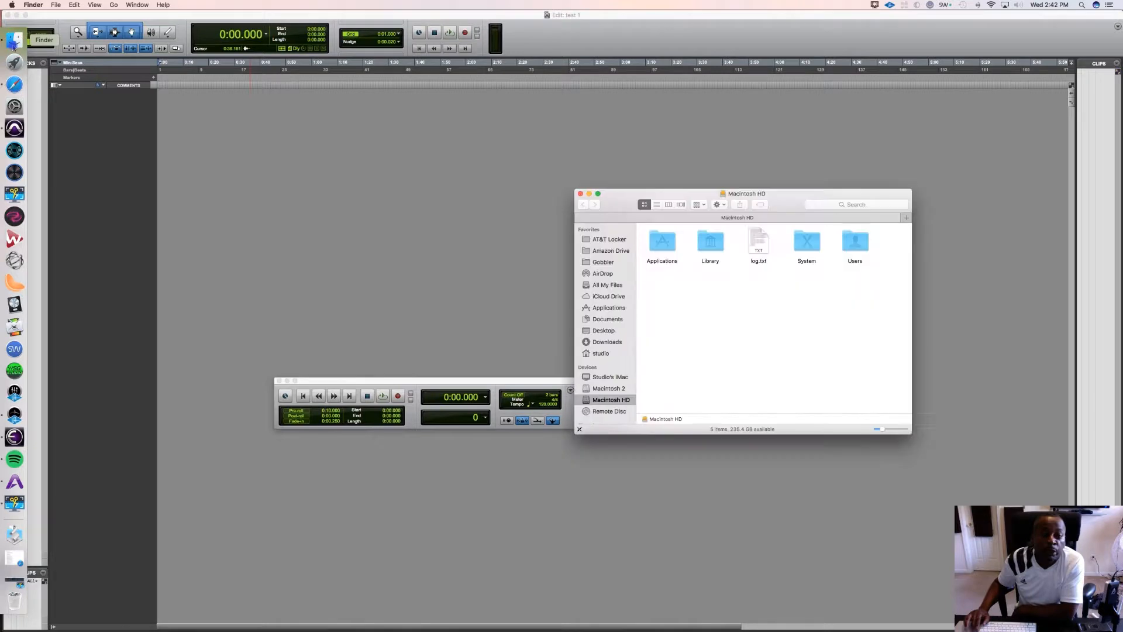
pyautogui.click(607, 319)
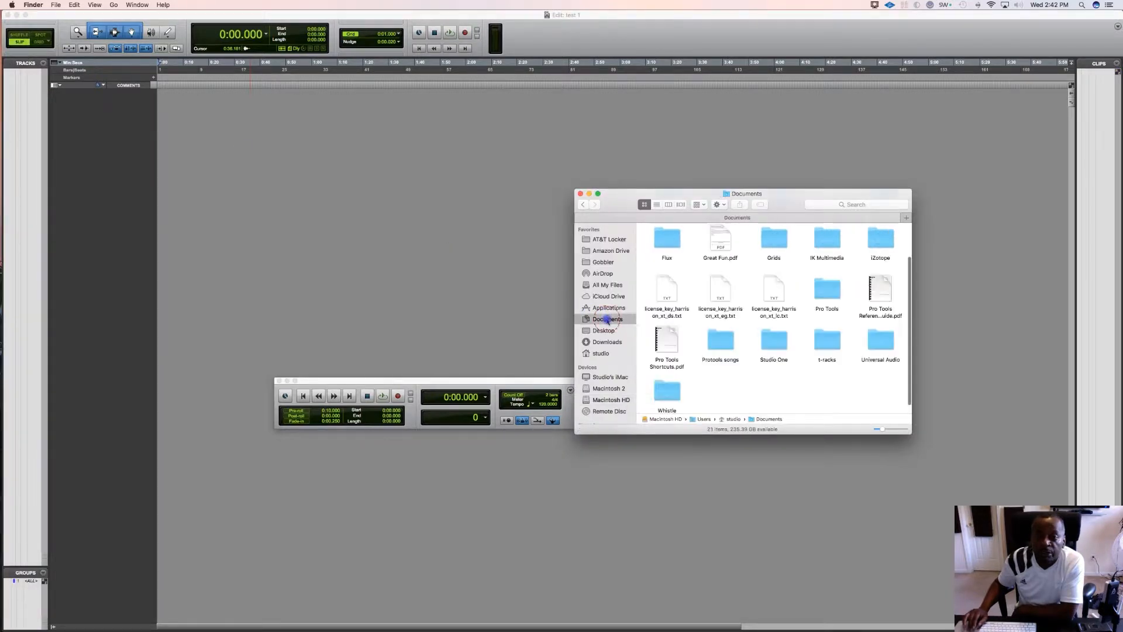
pyautogui.doubleClick(728, 344)
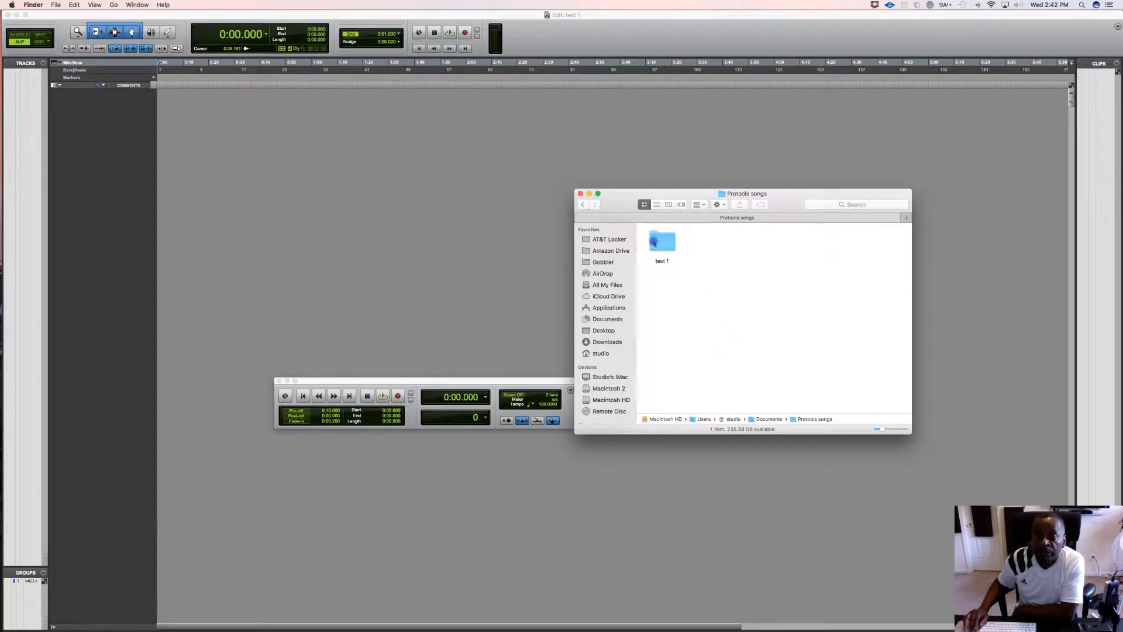
pyautogui.doubleClick(656, 242)
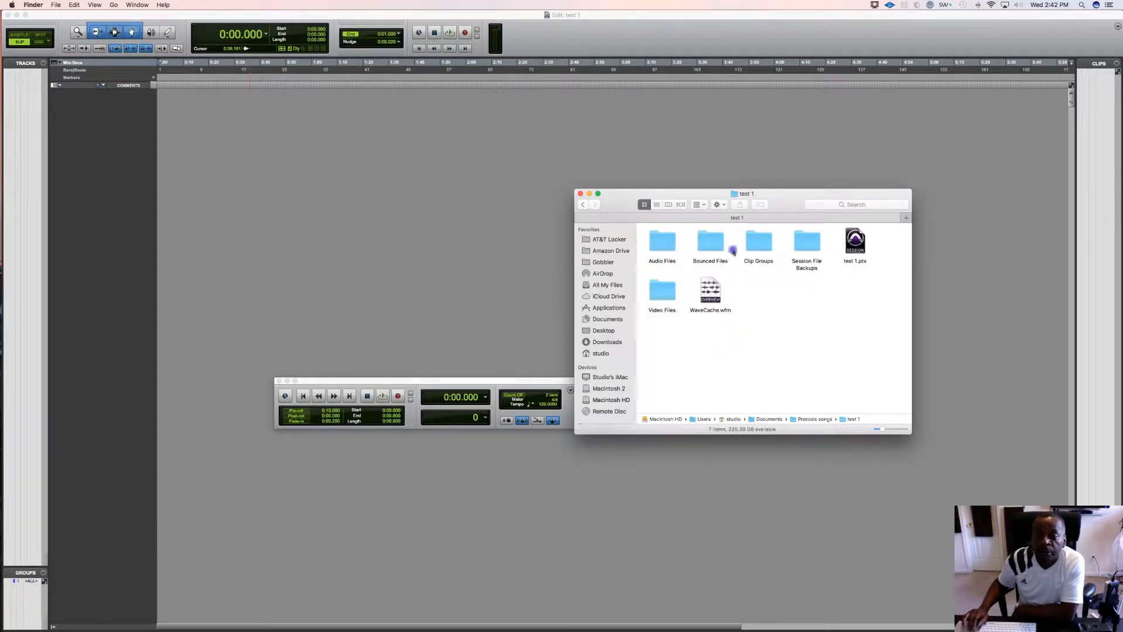
pyautogui.click(580, 193)
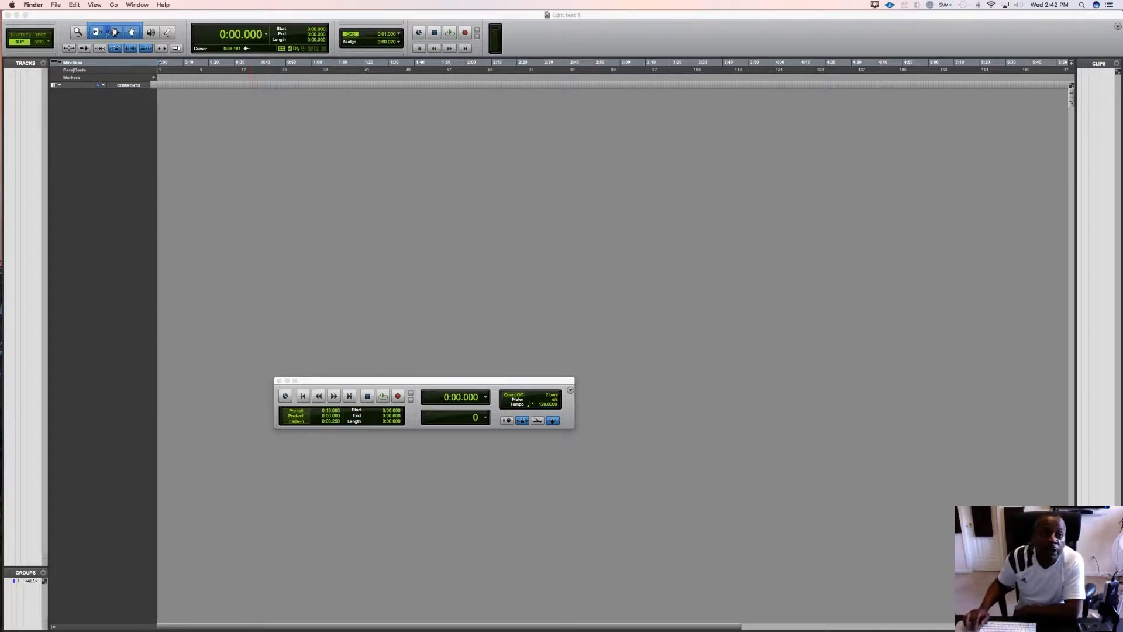
# Switch to Pro Tools and configure 10 new mono audio tracks in samples
pyautogui.click(139, 111)
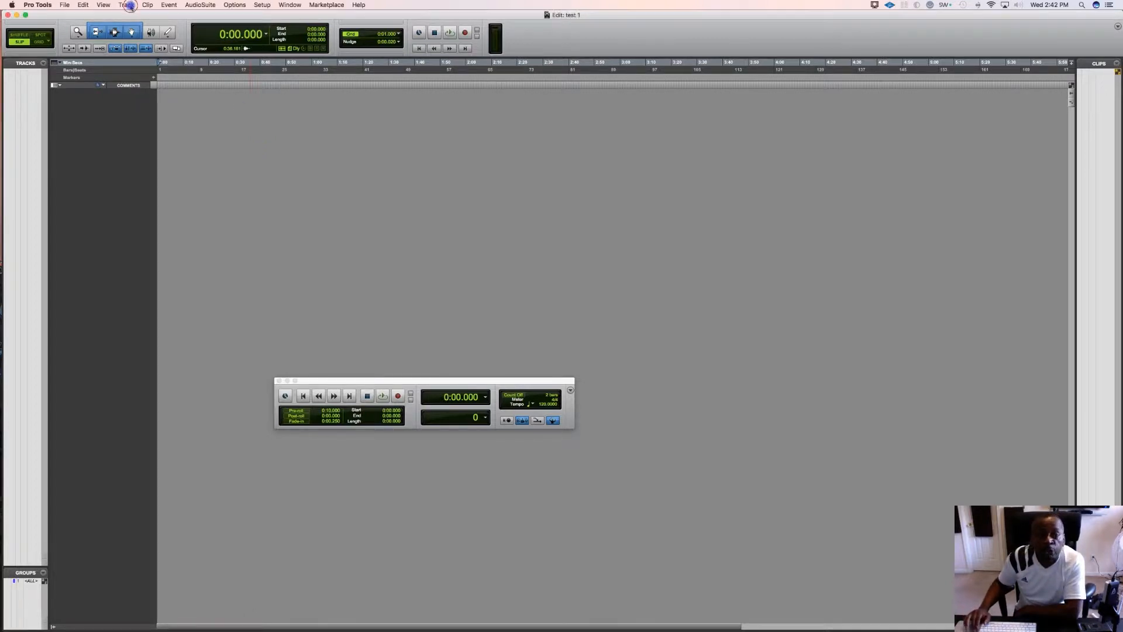
pyautogui.click(128, 5)
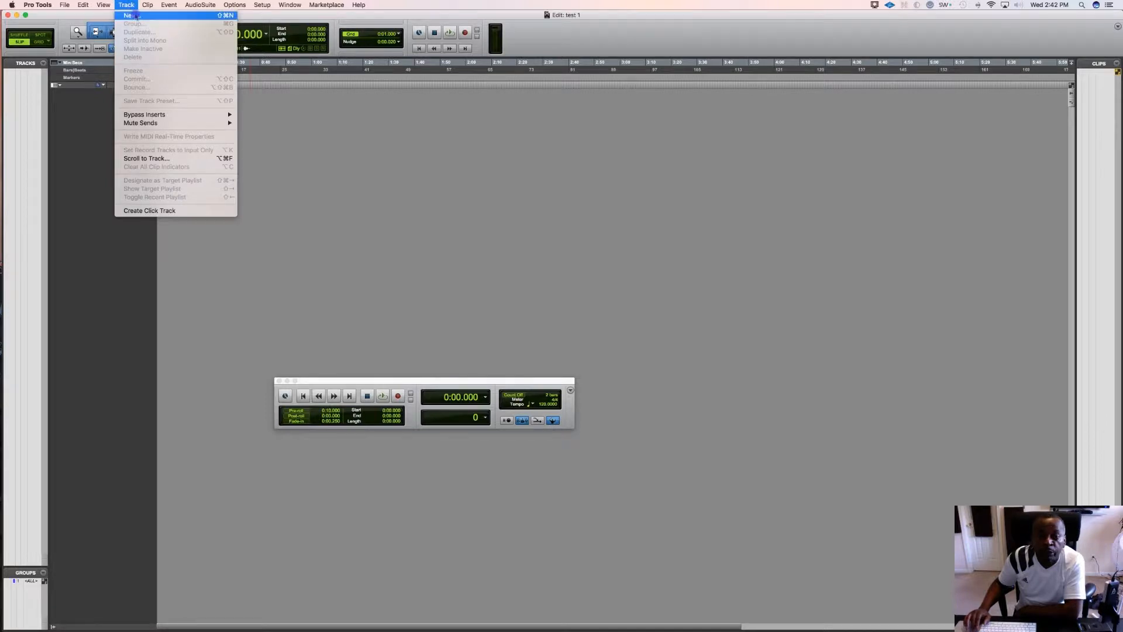
pyautogui.click(132, 16)
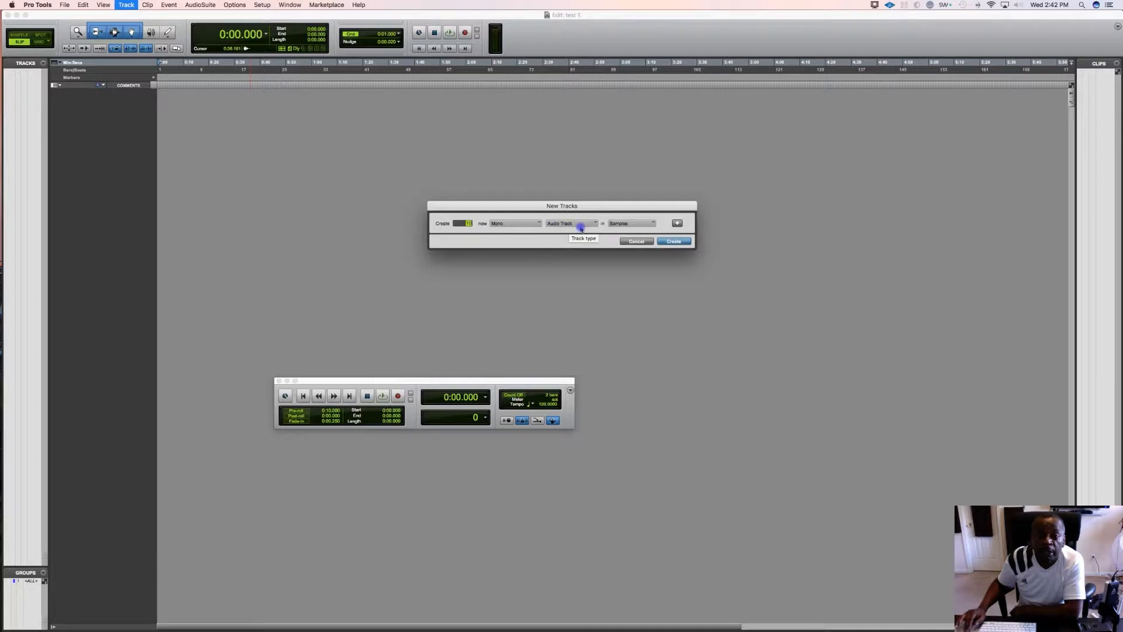
# Add a second row to the new tracks setup with 4 stereo Aux Input tracks
pyautogui.click(679, 224)
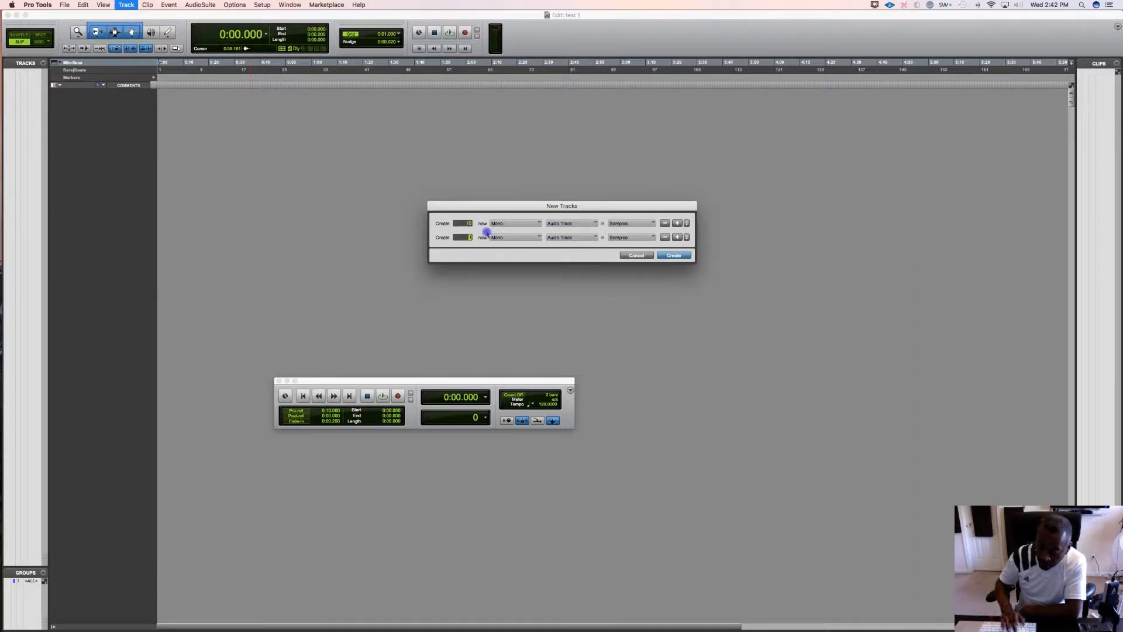
pyautogui.write('8')
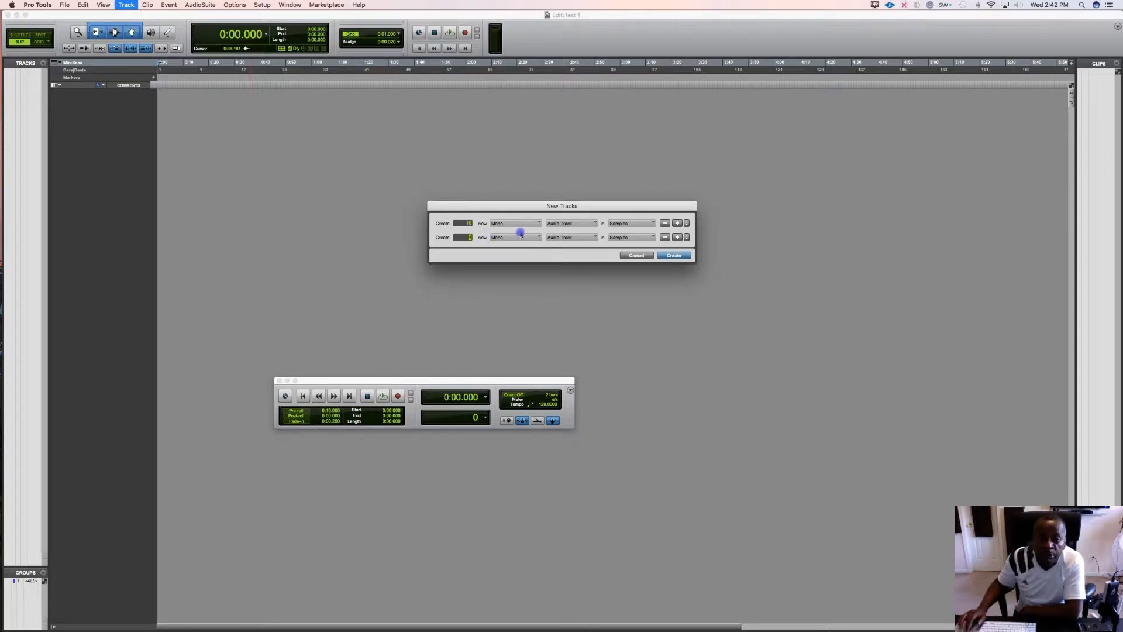
pyautogui.click(520, 239)
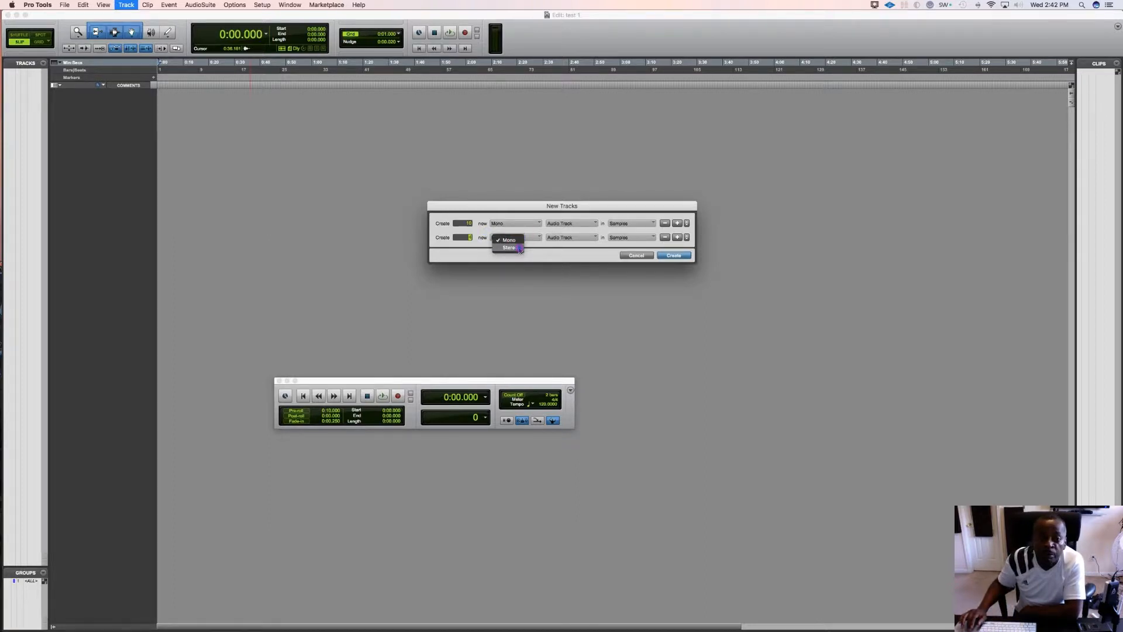
pyautogui.click(518, 248)
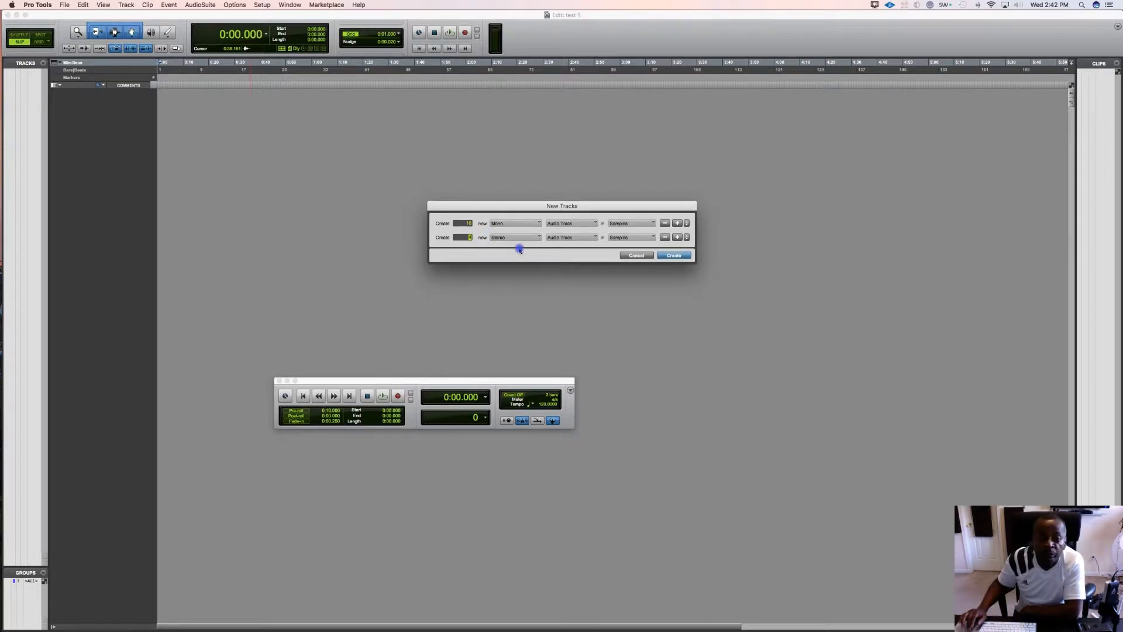
pyautogui.click(579, 238)
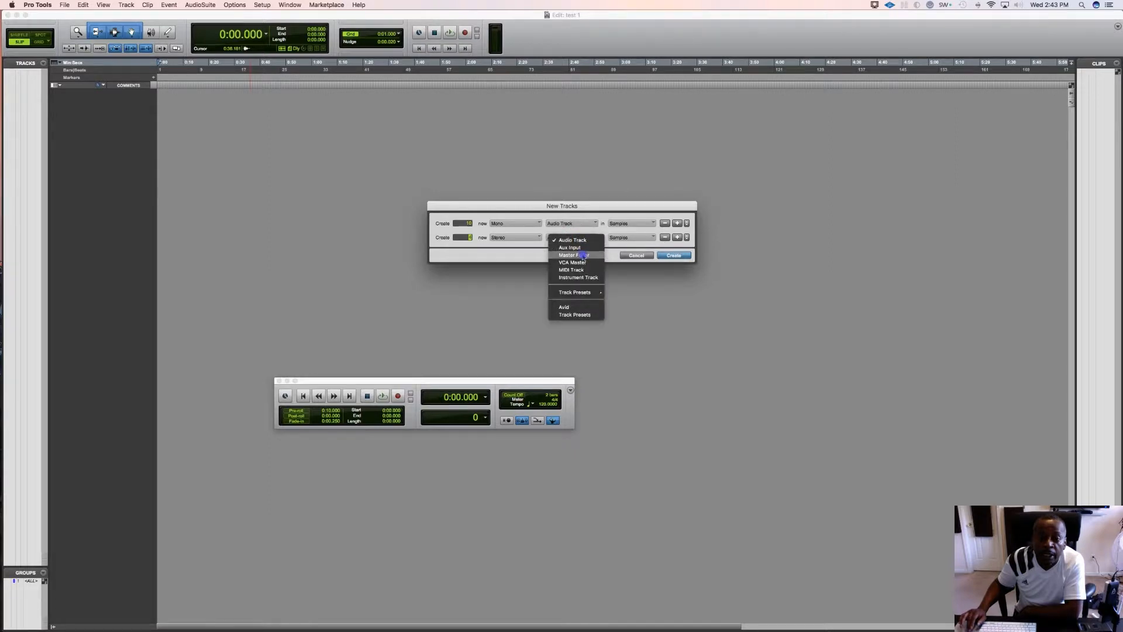
pyautogui.click(583, 248)
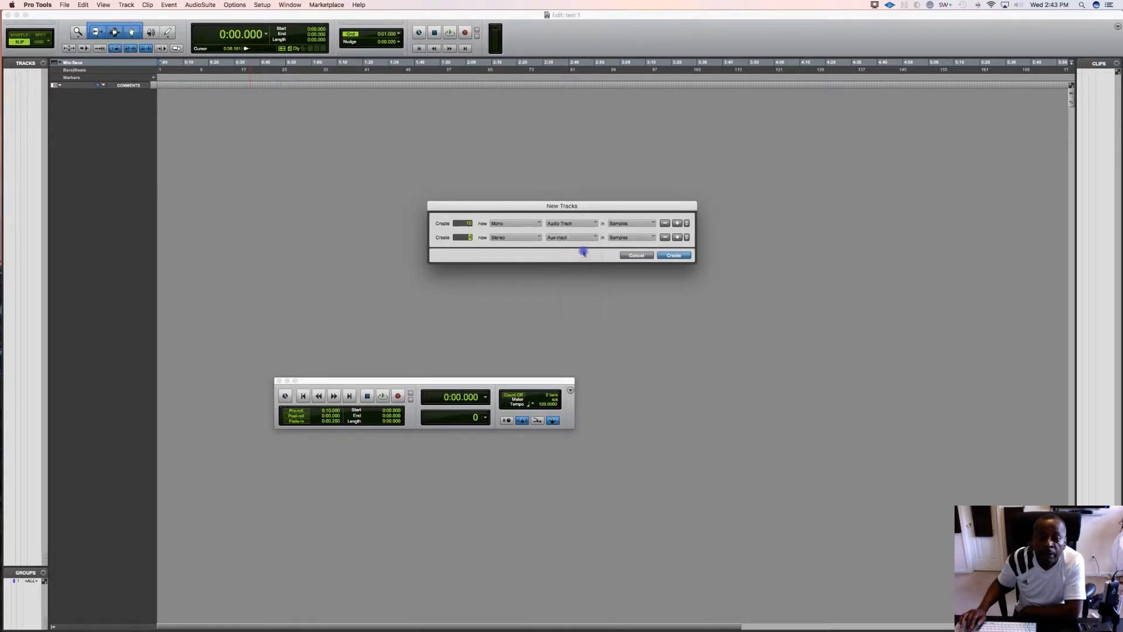
# Add a third row for one stereo Master Fader and create all the configured tracks
pyautogui.click(677, 237)
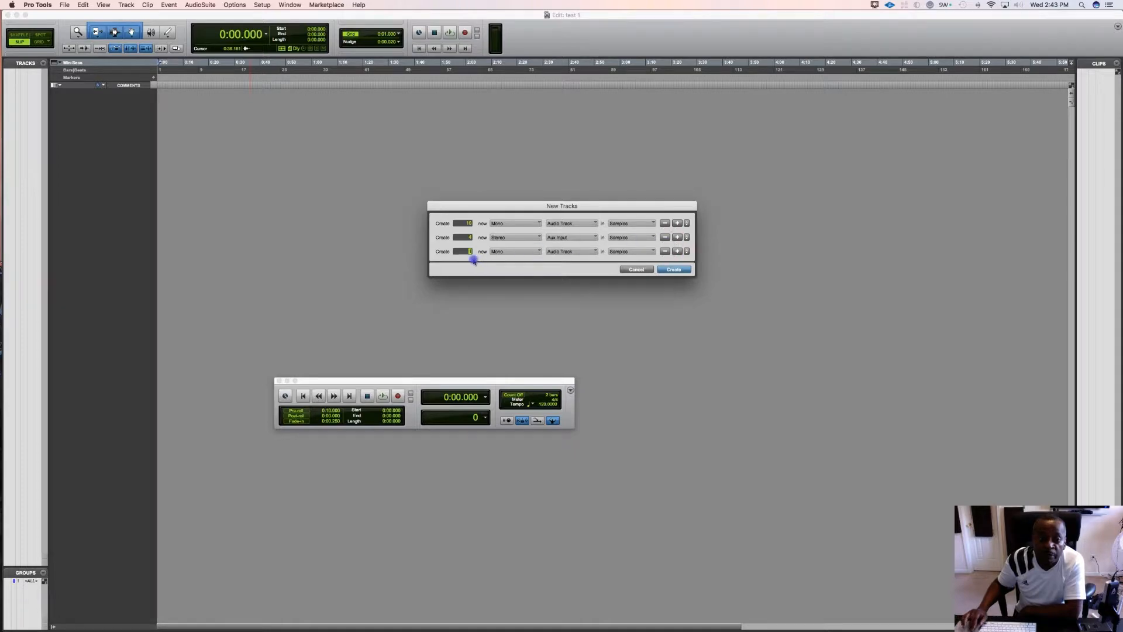
pyautogui.click(505, 252)
pyautogui.click(509, 262)
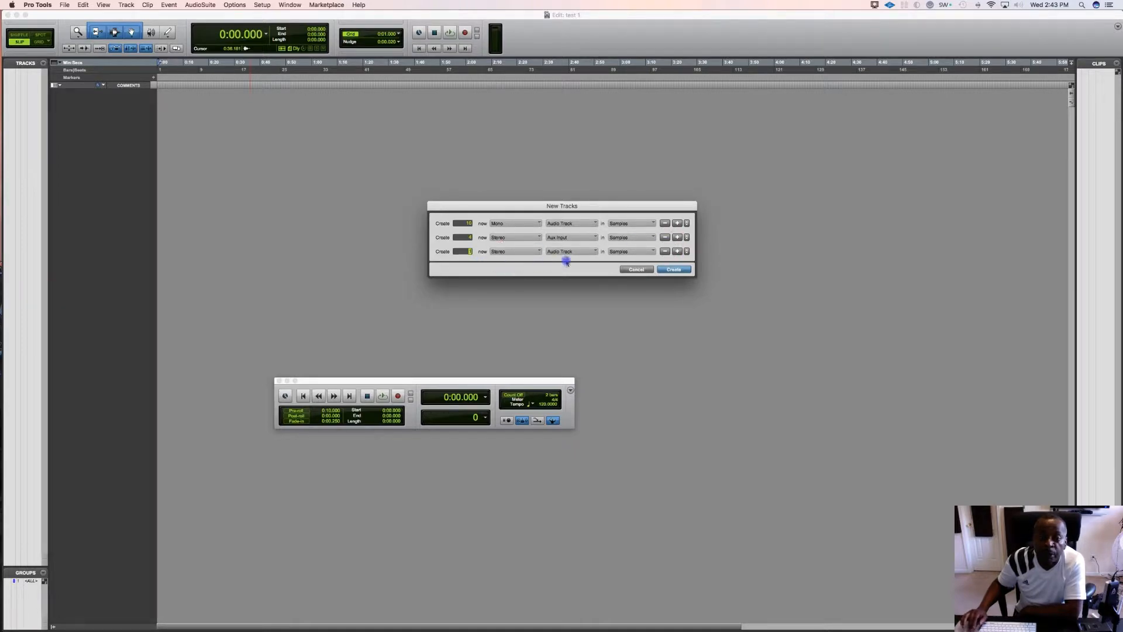
pyautogui.click(570, 252)
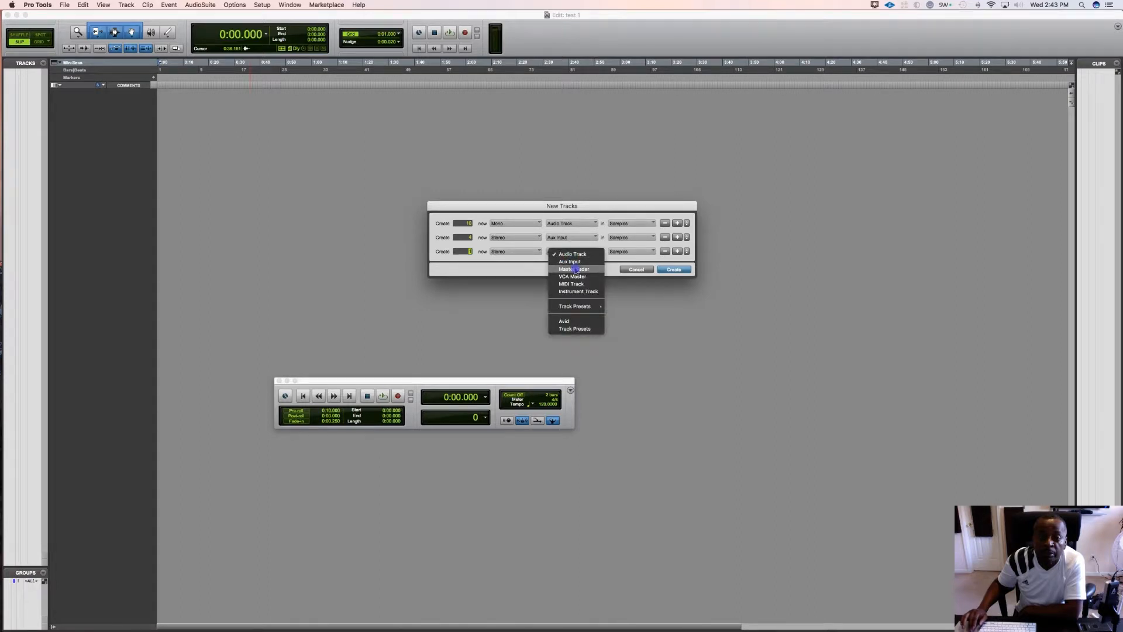
pyautogui.click(573, 269)
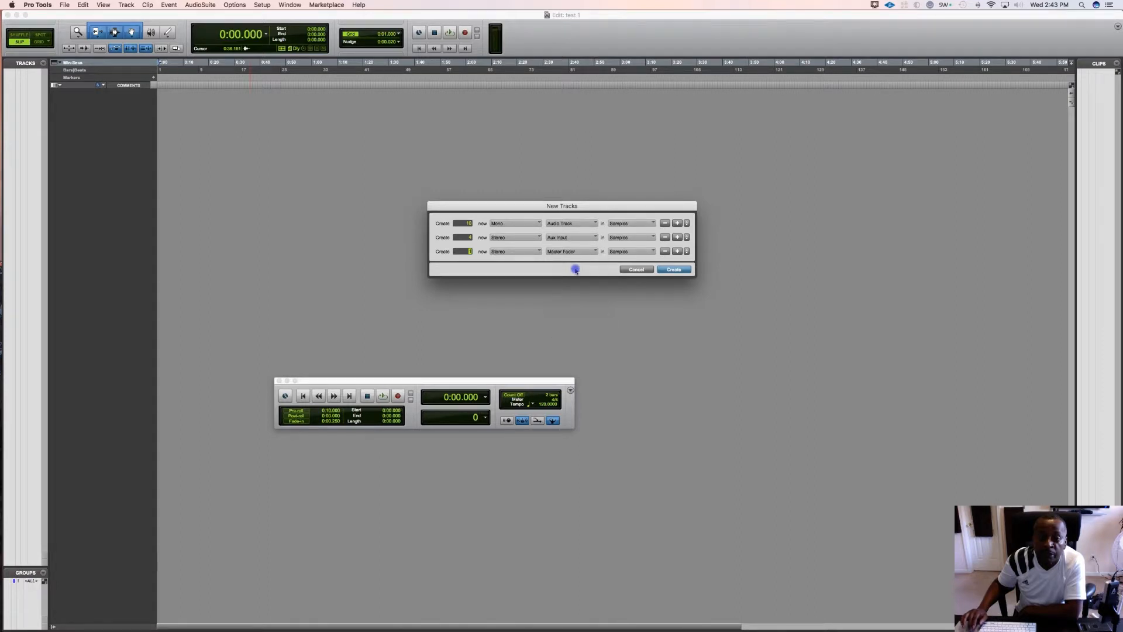
pyautogui.click(677, 271)
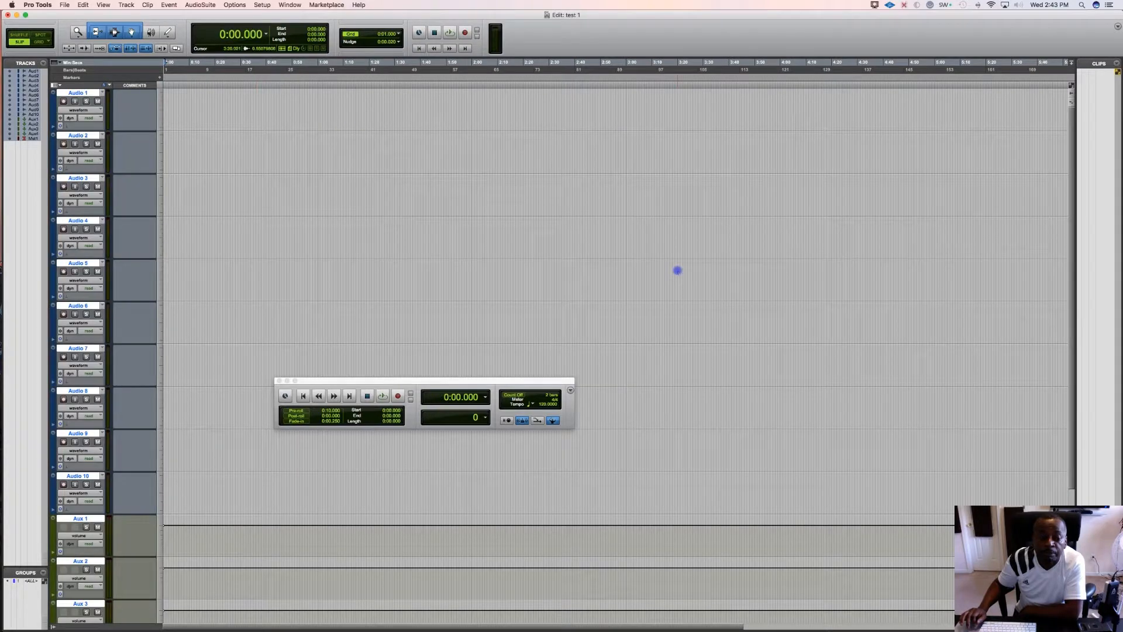
# Look through the new tracks and hide the track list and the clips list in the Edit window
pyautogui.hscroll(3, 479, 221)
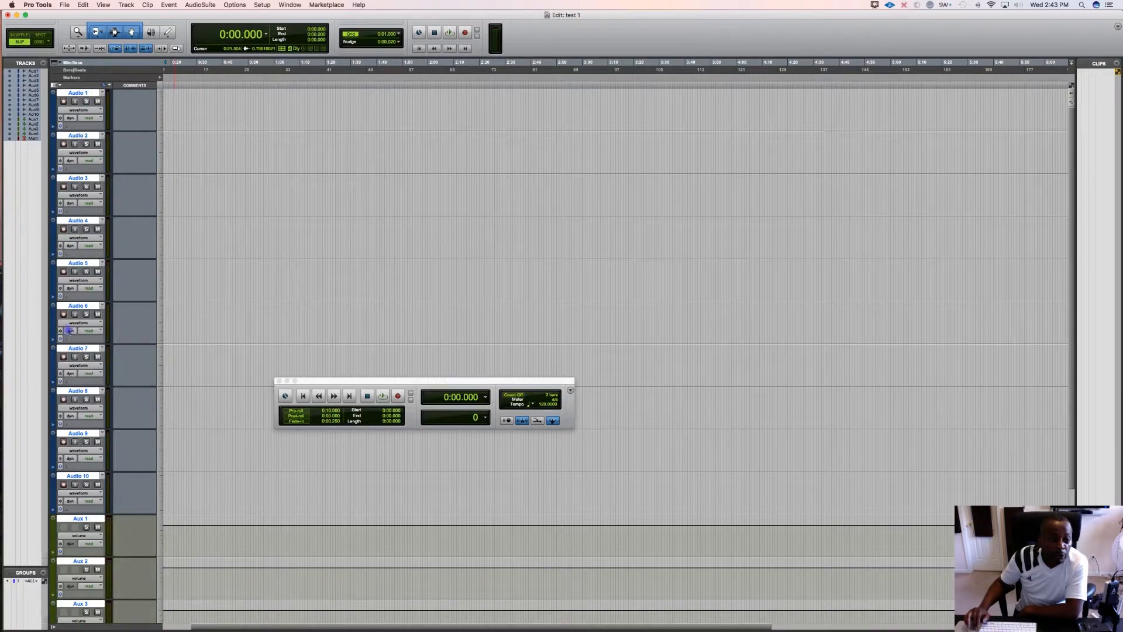
pyautogui.scroll(-5, 69, 371)
pyautogui.hscroll(-3, 69, 371)
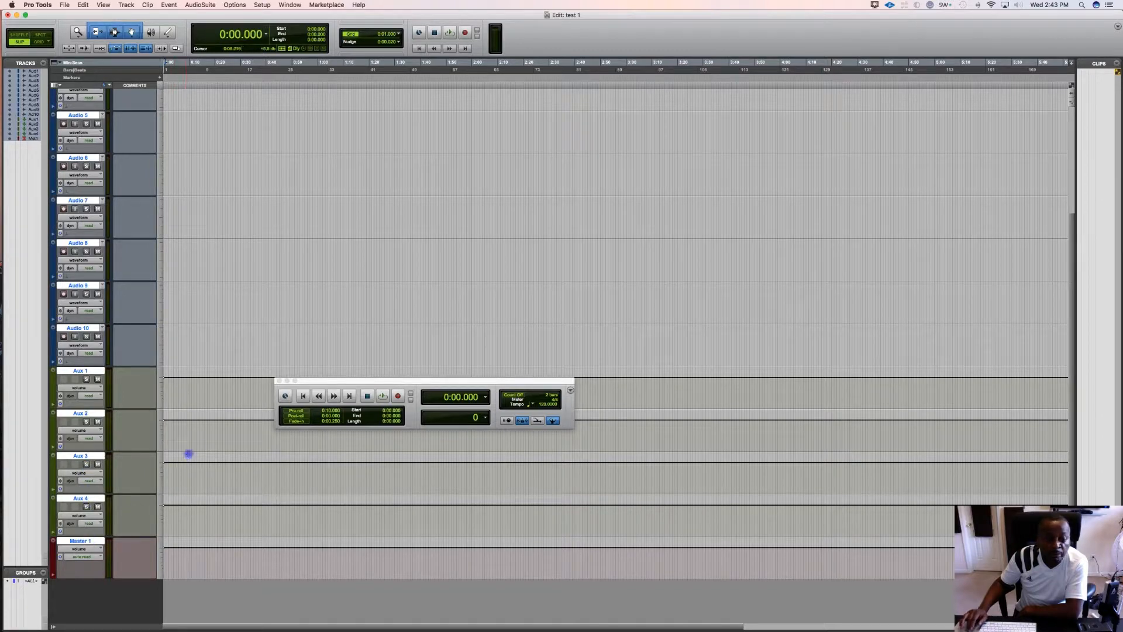
pyautogui.click(52, 627)
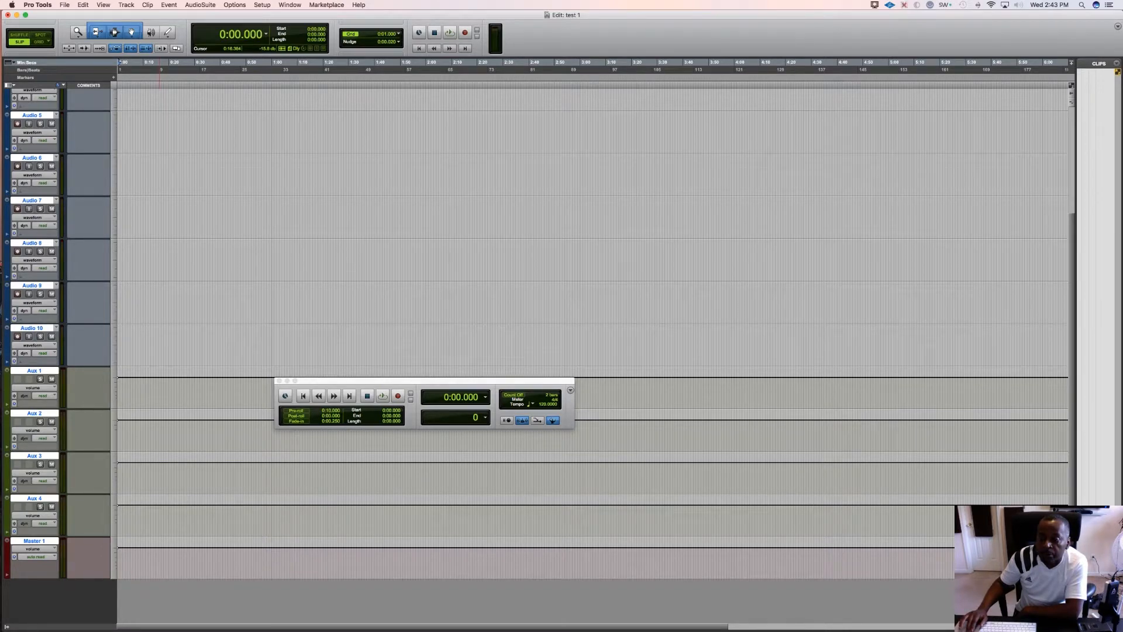
pyautogui.click(1118, 627)
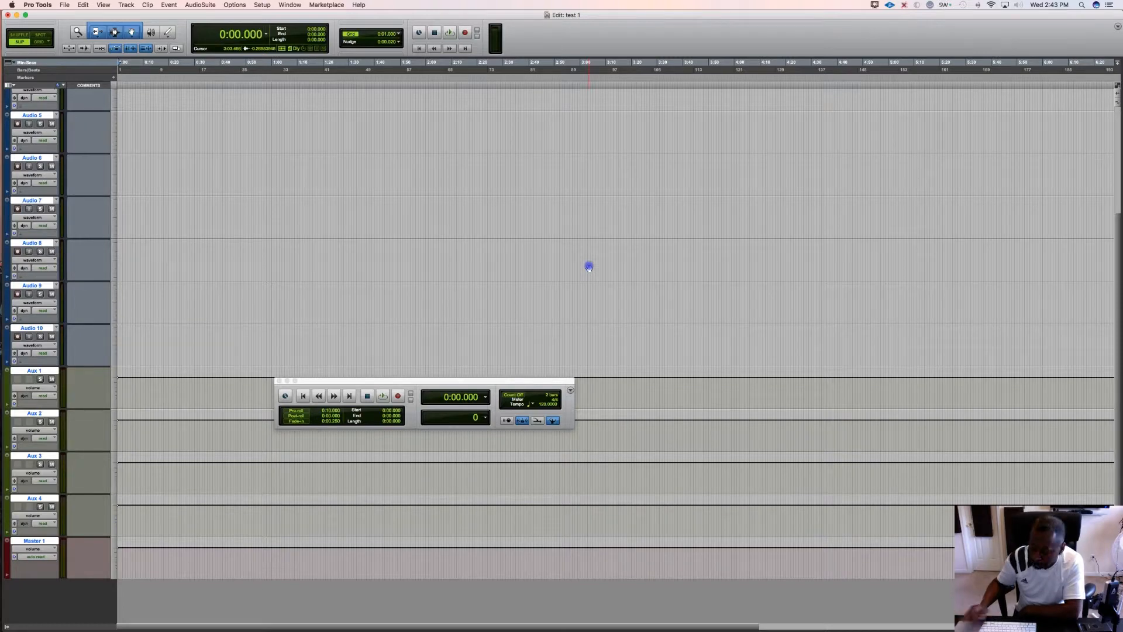
# Show the Mix window, move it toward the middle of the screen, and place the transport window below it
pyautogui.press('super+equal')
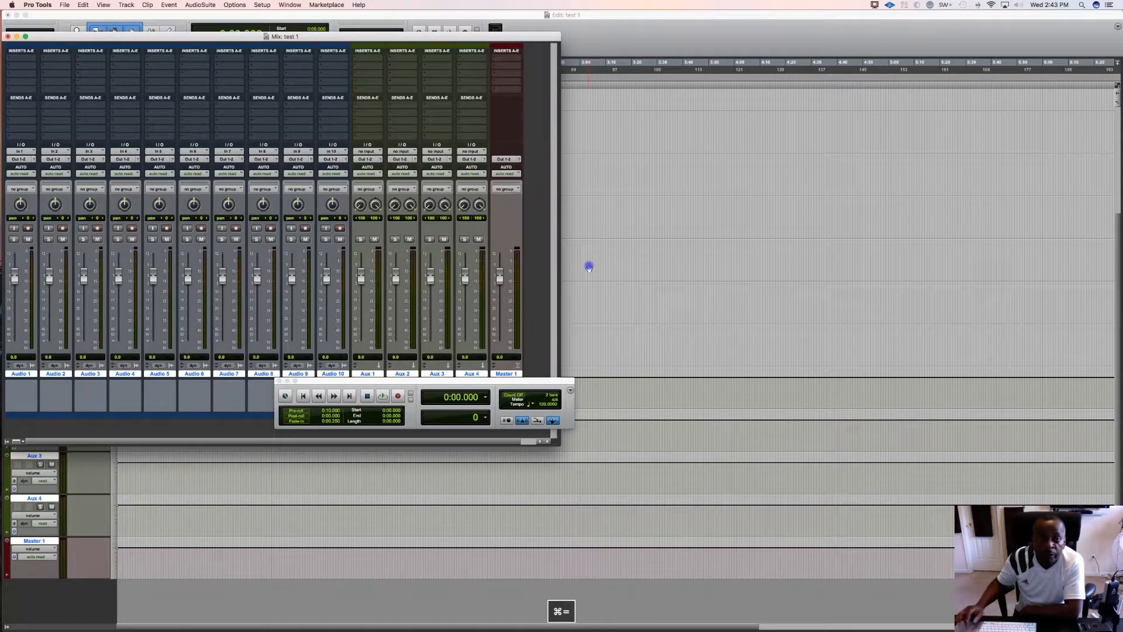
pyautogui.moveTo(364, 40); pyautogui.dragTo(543, 74)
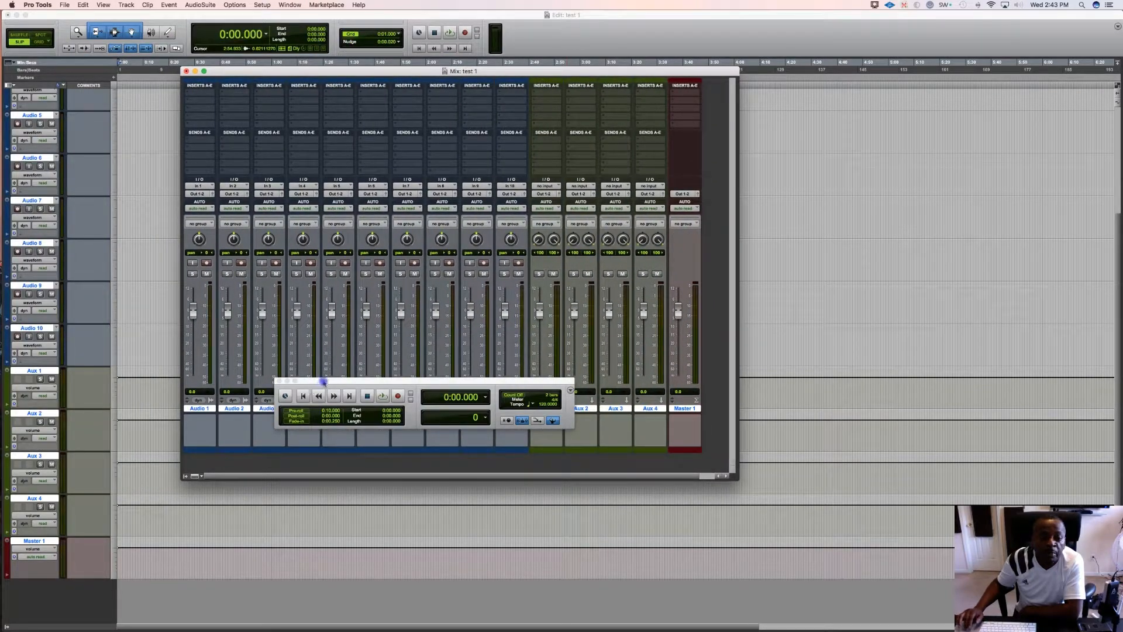
pyautogui.moveTo(323, 381); pyautogui.dragTo(286, 530)
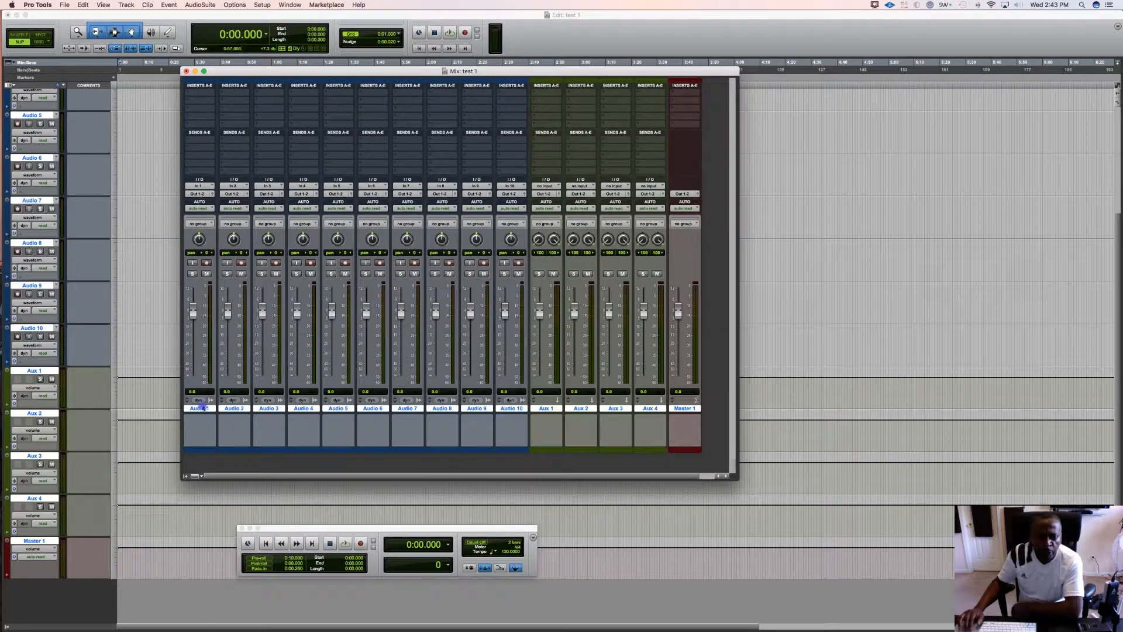
# Deselect all tracks and rename Audio 1, Audio 2 and Audio 3 as Intro, Verse and hook
pyautogui.keyDown('alt'); pyautogui.click(202, 409); pyautogui.keyUp('alt')
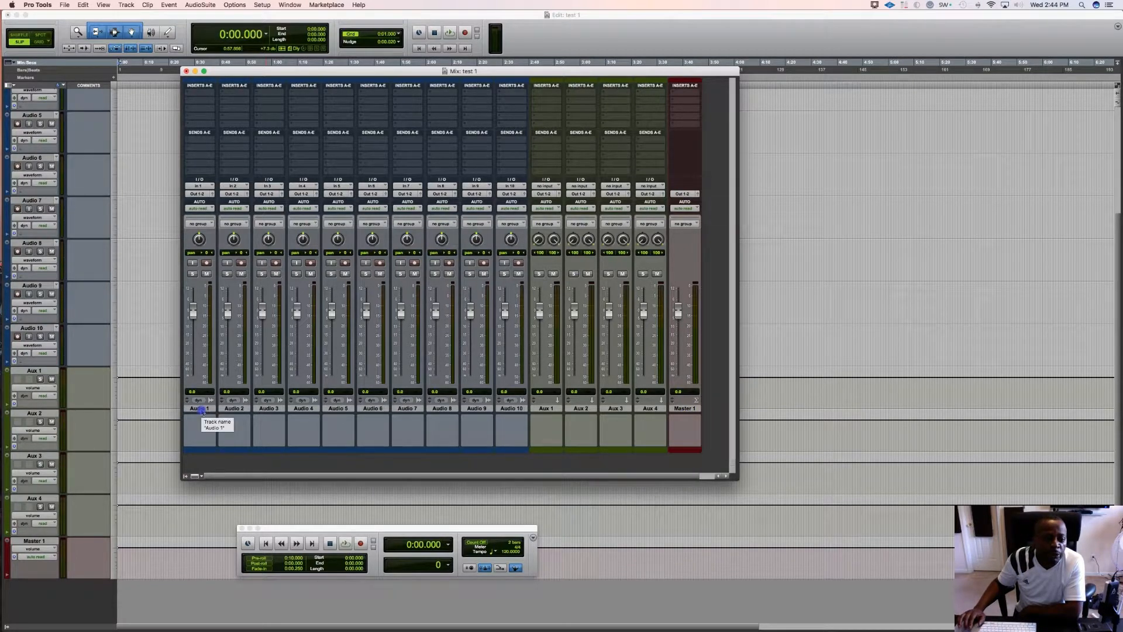
pyautogui.doubleClick(199, 409)
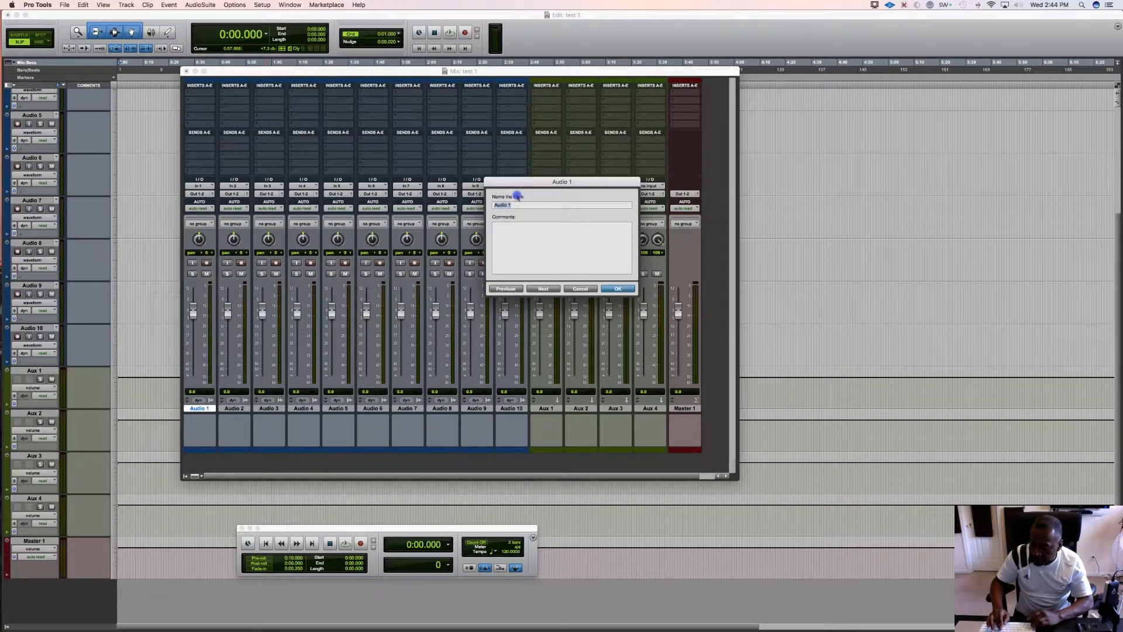
pyautogui.press('BackSpace')
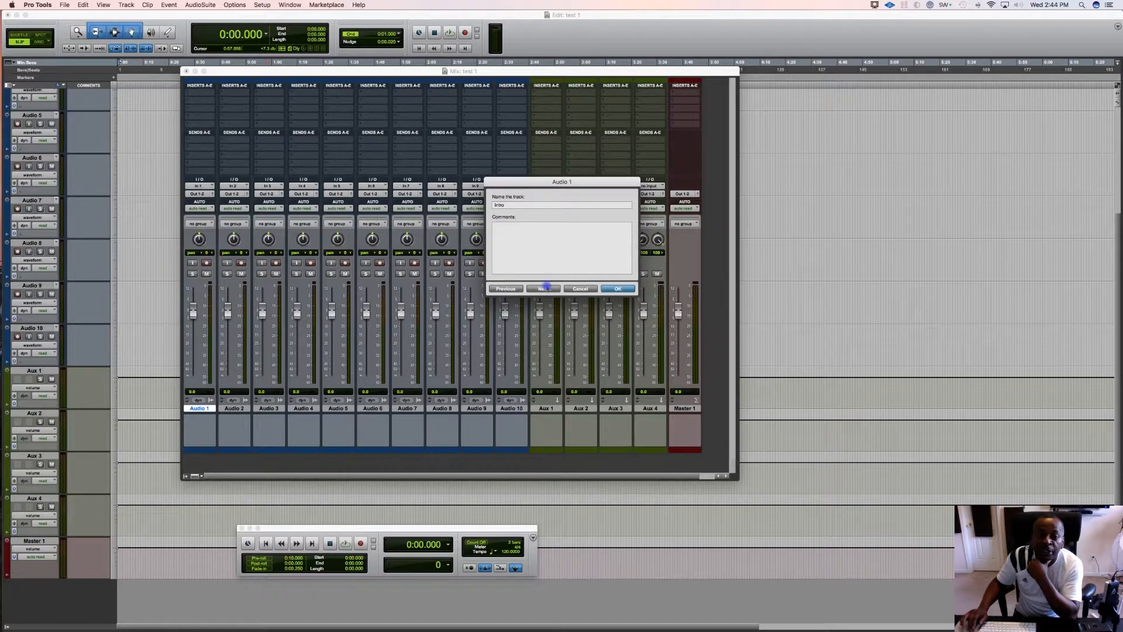
pyautogui.click(544, 289)
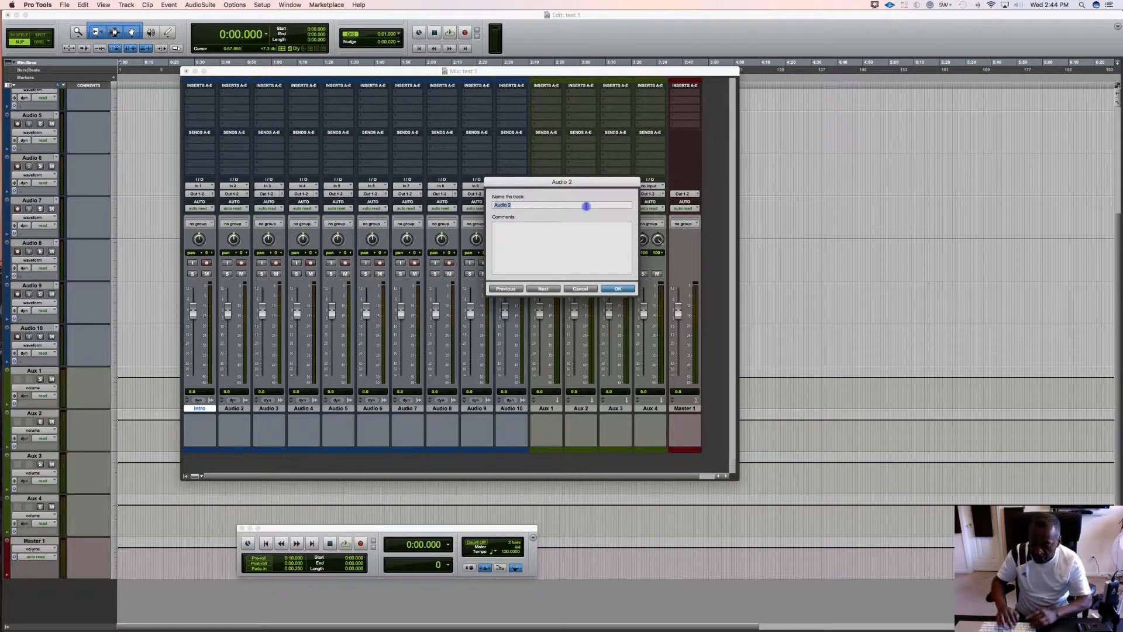
pyautogui.write('Verse')
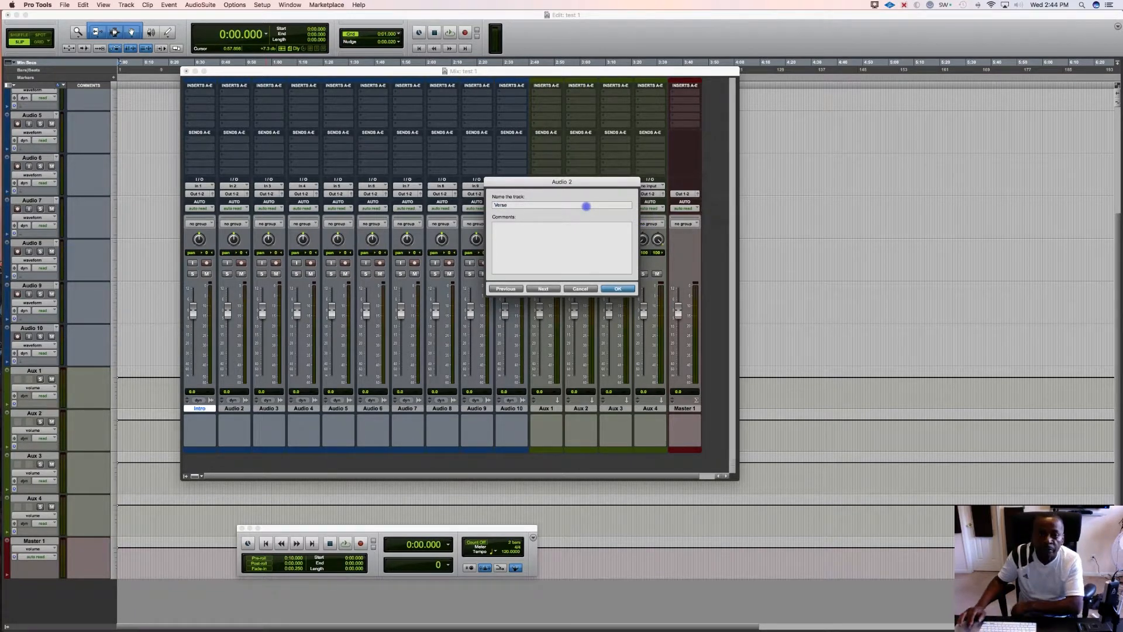
pyautogui.click(544, 289)
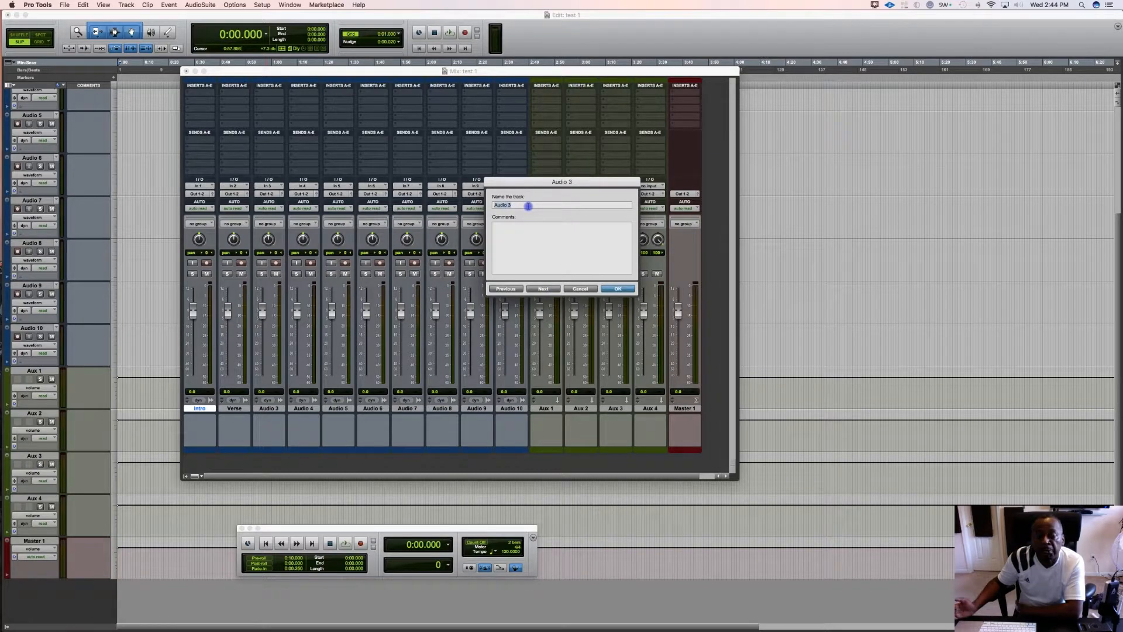
pyautogui.write('H')
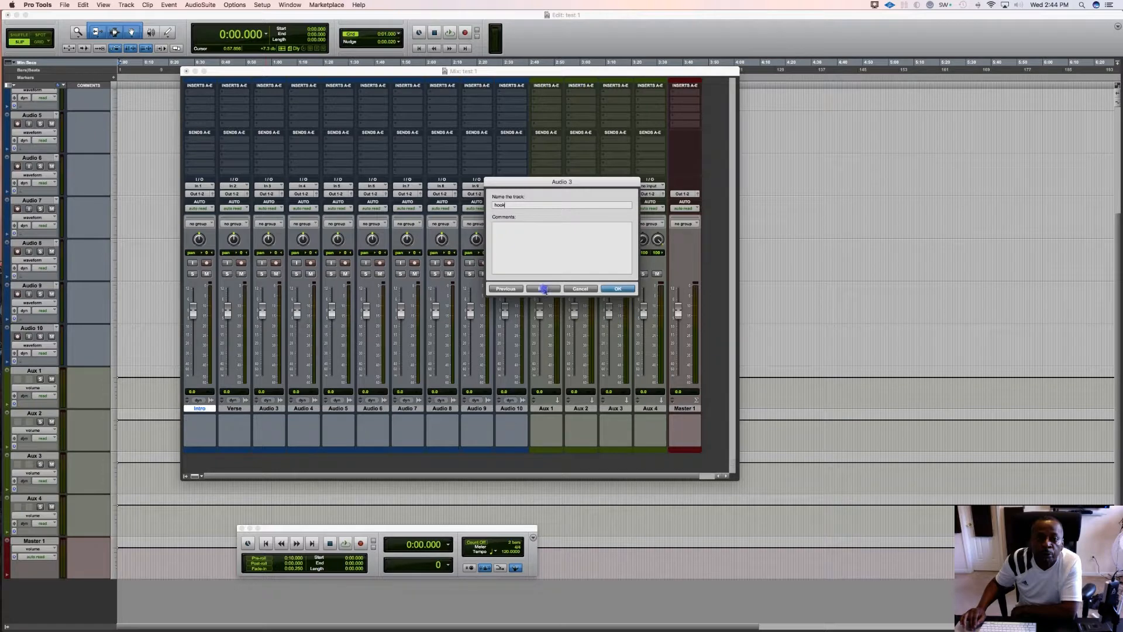
pyautogui.click(618, 289)
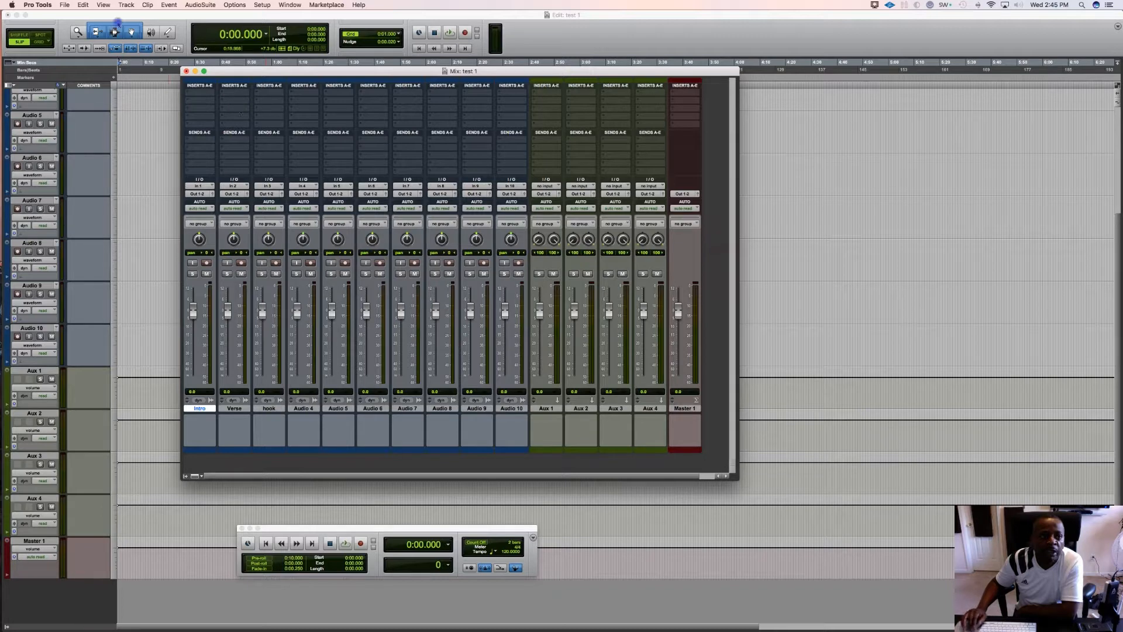
# Save the session and reopen test 1.ptx from Documents > Protools songs > test 1
pyautogui.click(65, 5)
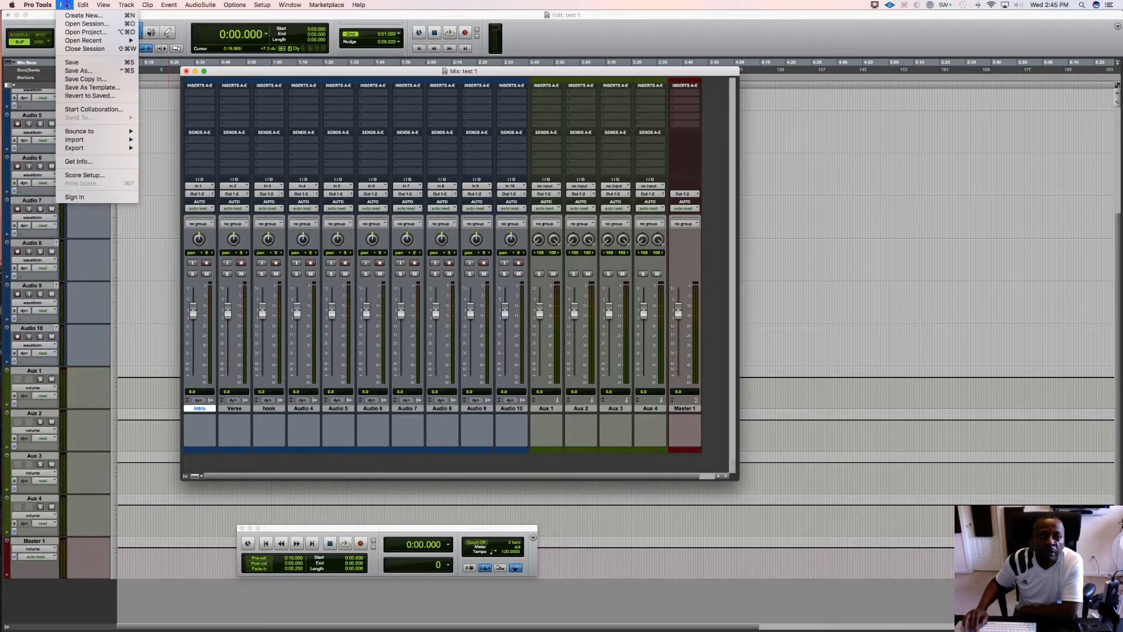
pyautogui.click(80, 63)
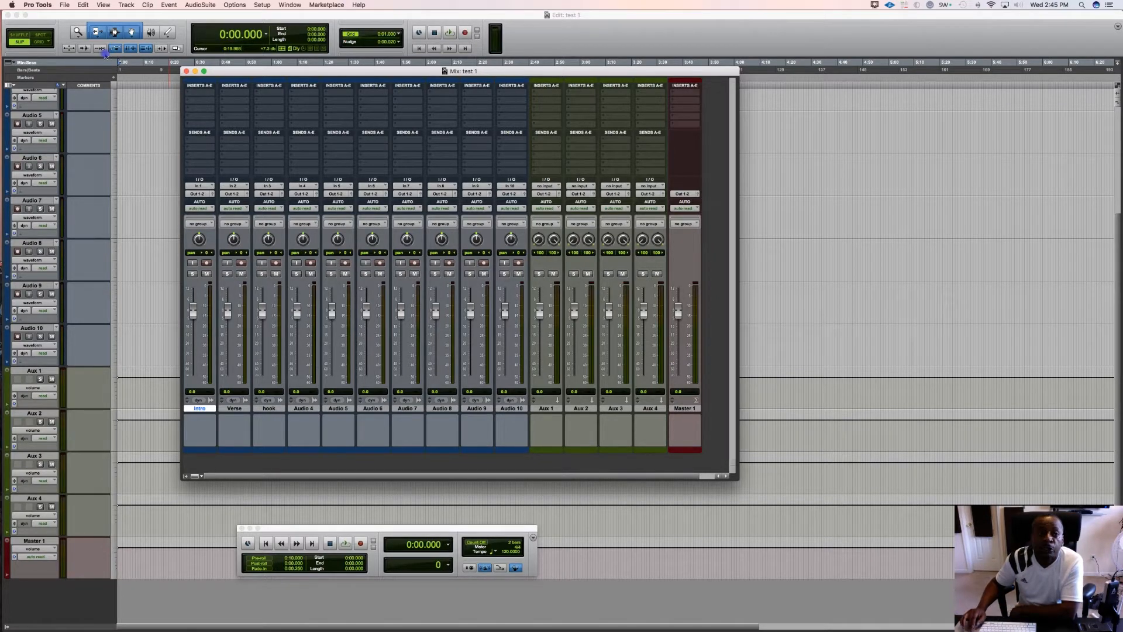
pyautogui.click(64, 6)
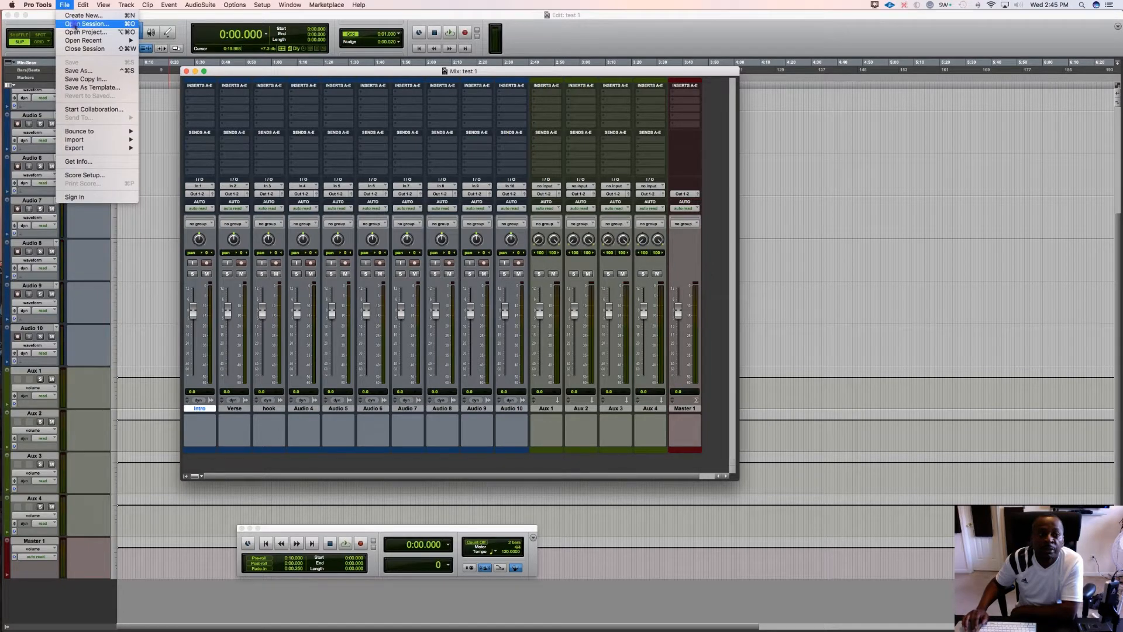
pyautogui.click(69, 23)
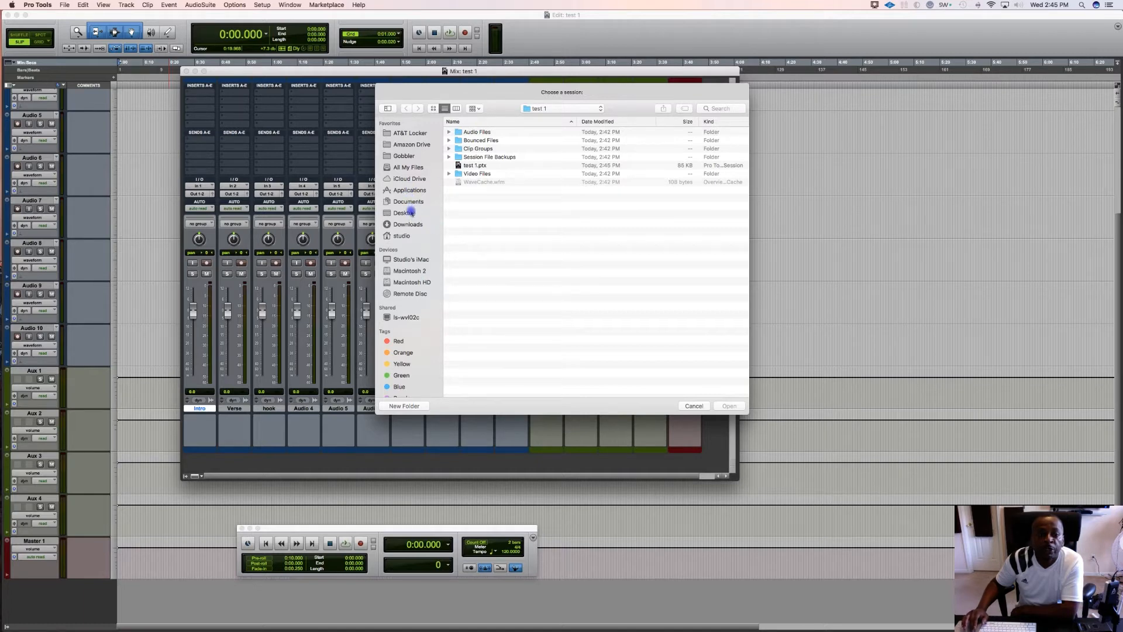
pyautogui.click(414, 202)
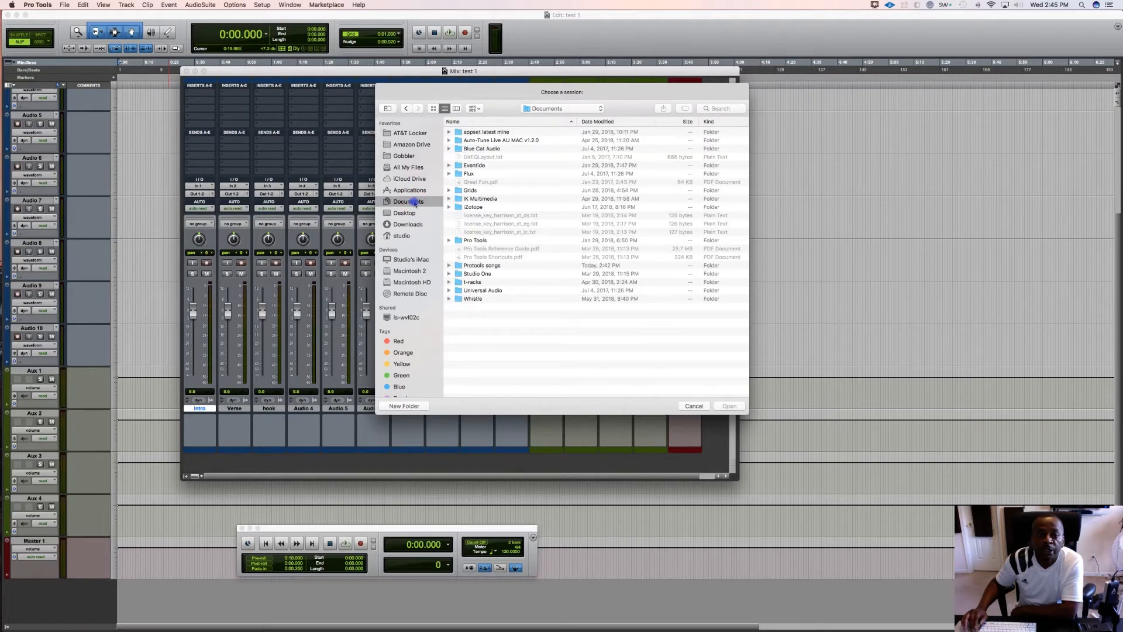
pyautogui.click(449, 266)
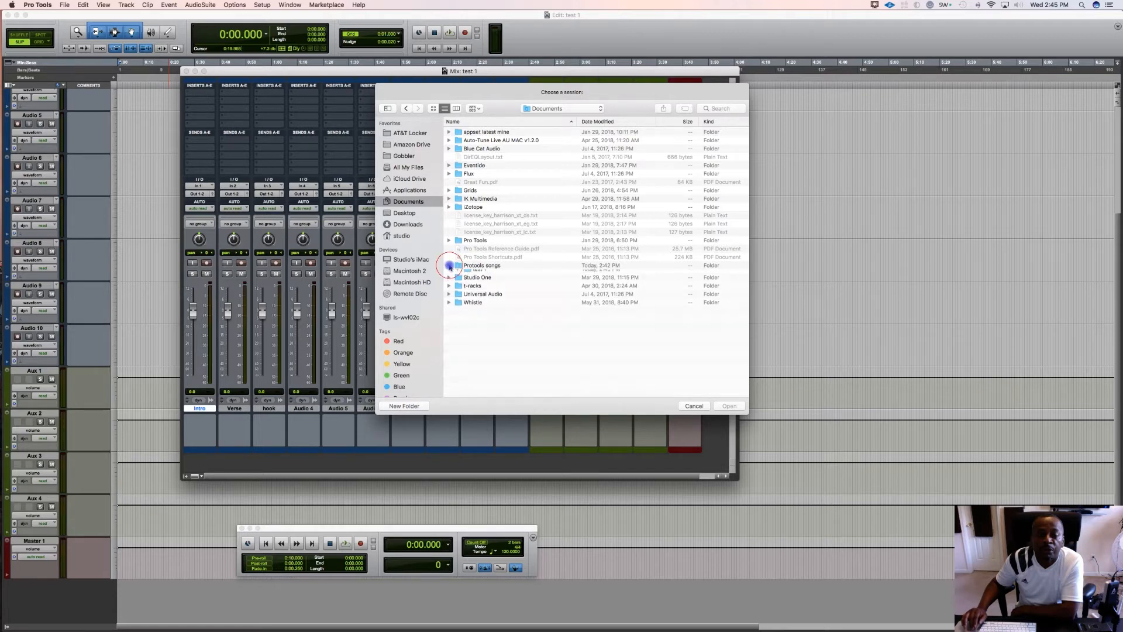
pyautogui.click(463, 274)
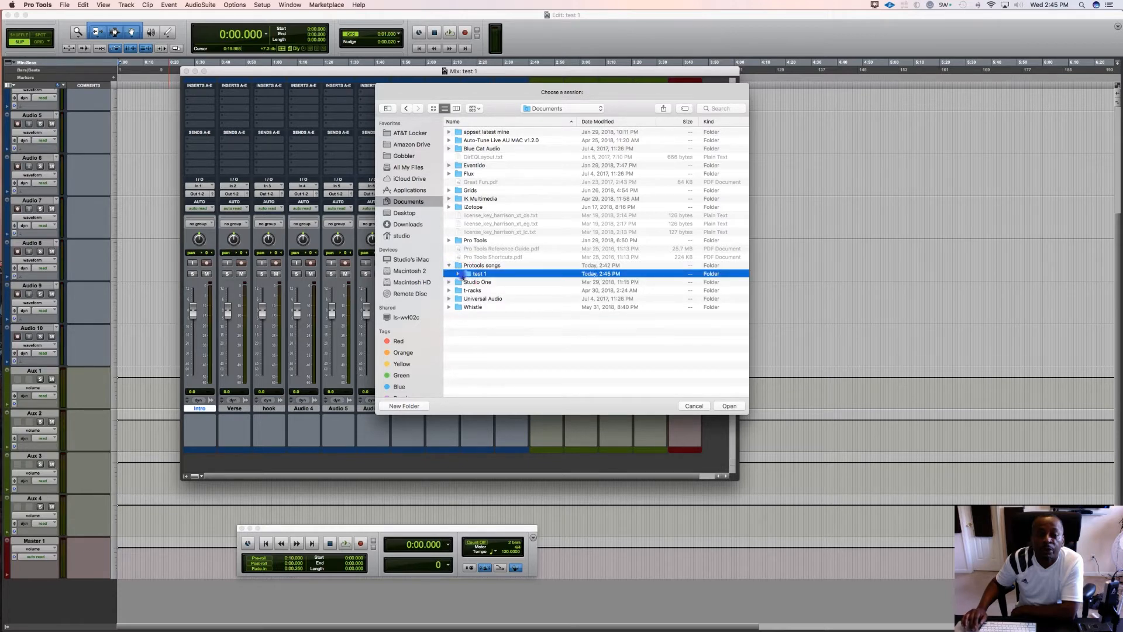
pyautogui.click(458, 274)
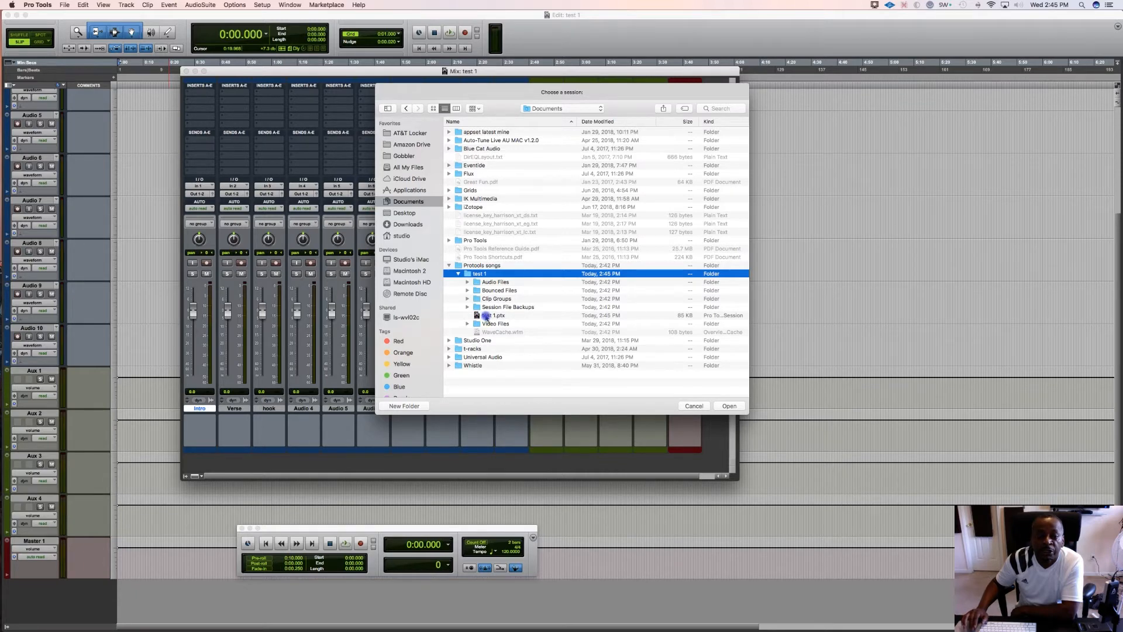
pyautogui.click(486, 317)
pyautogui.click(728, 407)
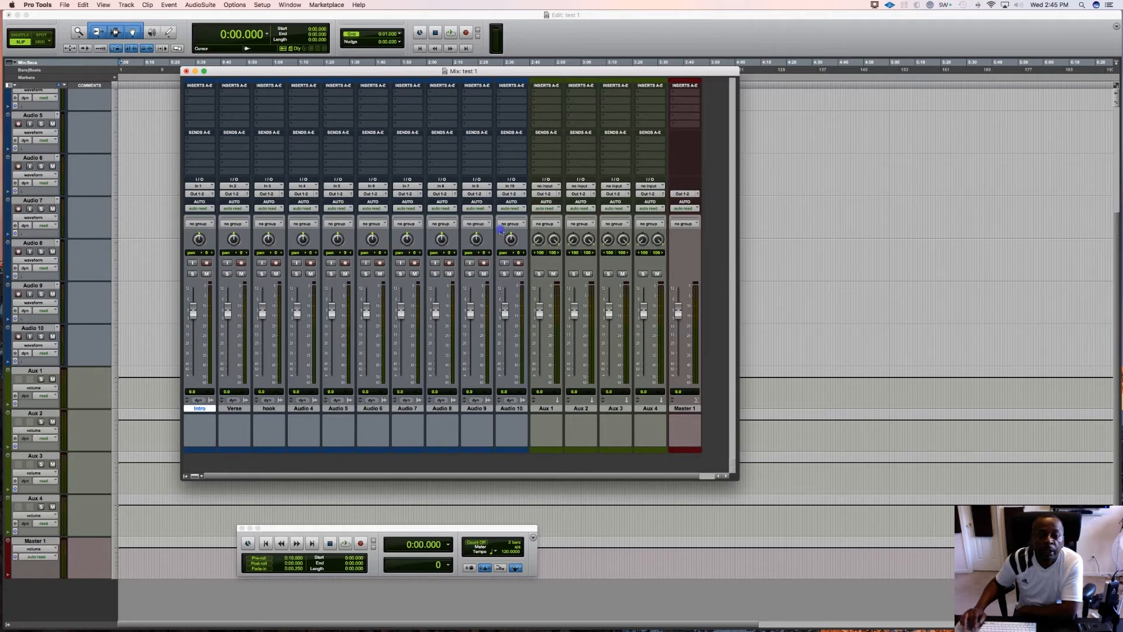
pyautogui.hscroll(1, 343, 218)
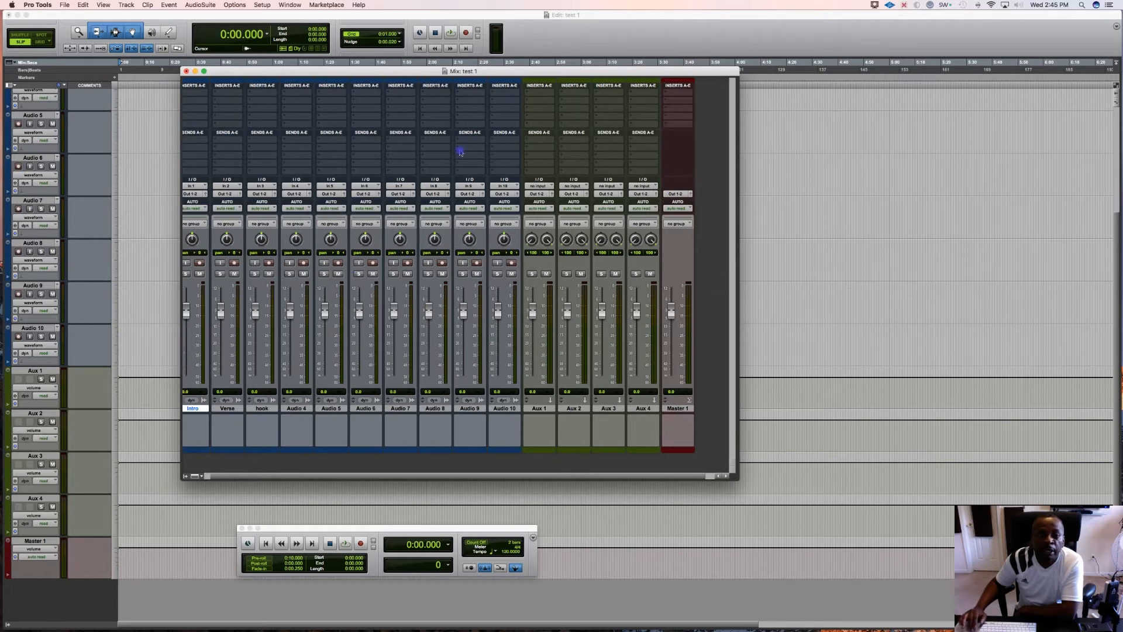
pyautogui.hscroll(-1, 372, 131)
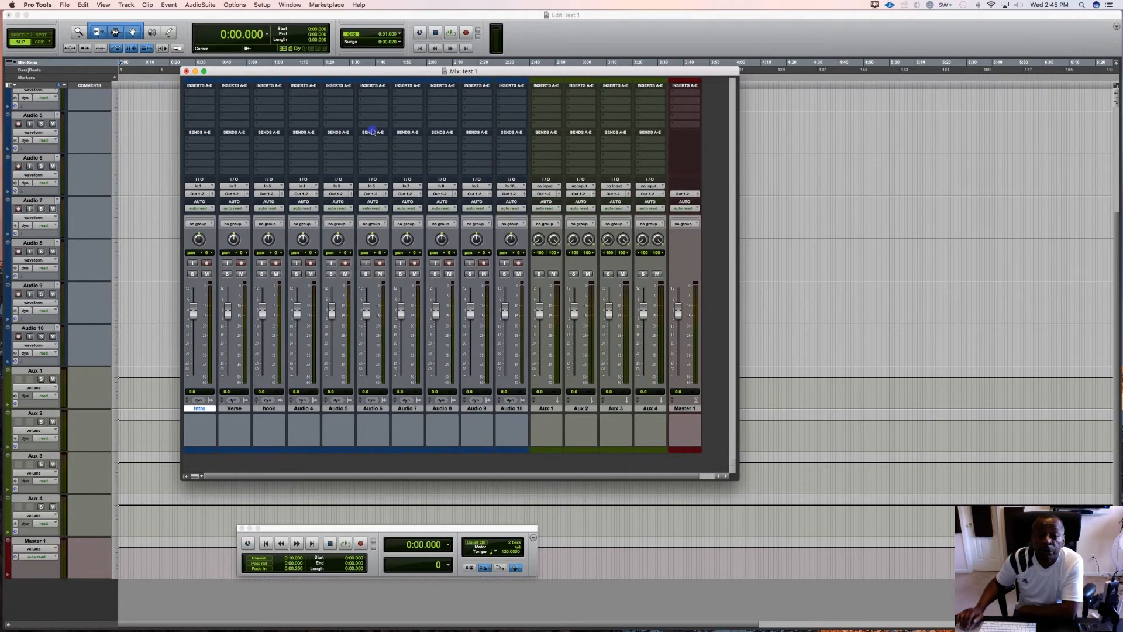